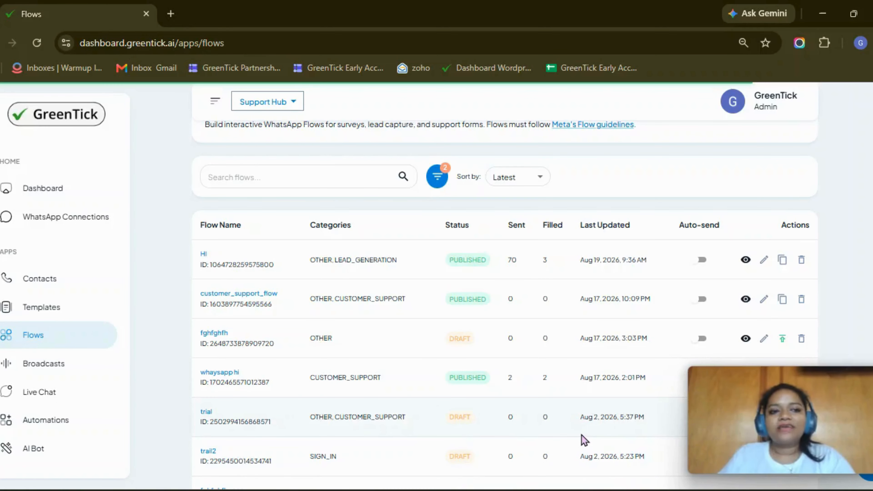
Open the Flows page and examine the listed flows' categories, statuses, auto-send switches and available actions.
{"action": "scroll", "coordinate": [586, 440], "scroll_direction": "up", "scroll_amount": 2}
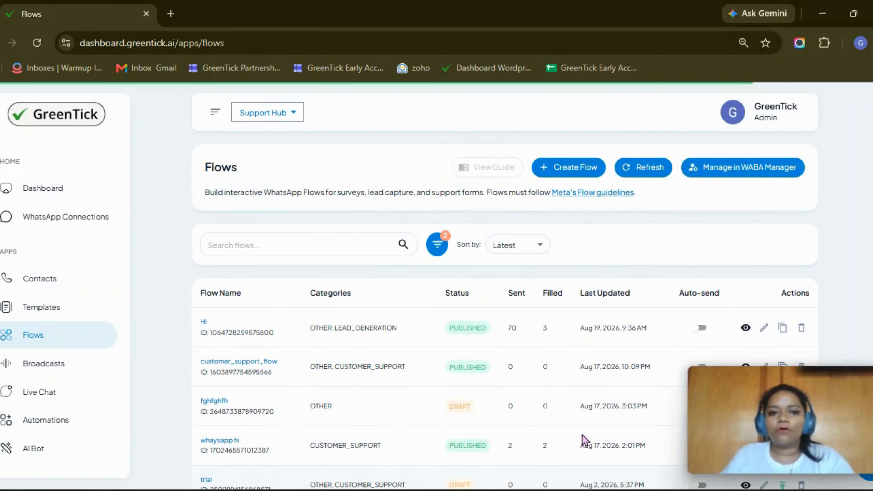
{"action": "left_click", "coordinate": [84, 336]}
{"action": "scroll", "coordinate": [480, 306], "scroll_direction": "down", "scroll_amount": 2}
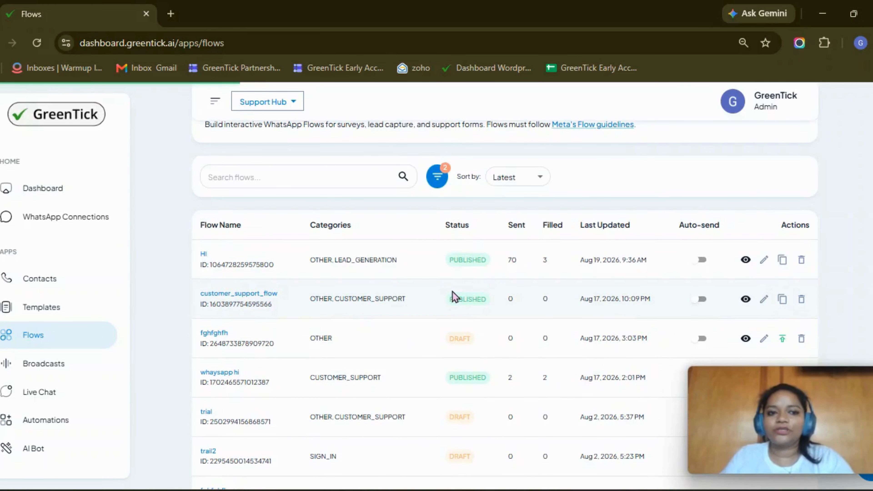
{"action": "scroll", "coordinate": [457, 297], "scroll_direction": "up", "scroll_amount": 2}
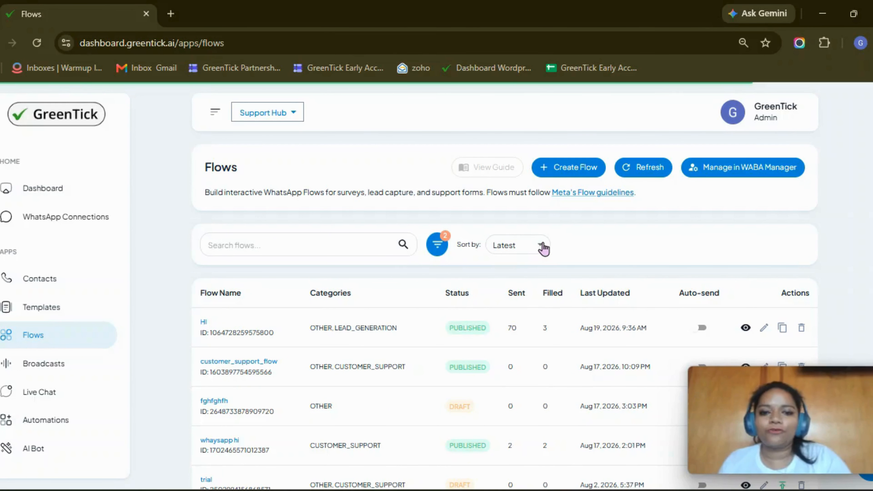
{"action": "scroll", "coordinate": [371, 354], "scroll_direction": "down", "scroll_amount": 2}
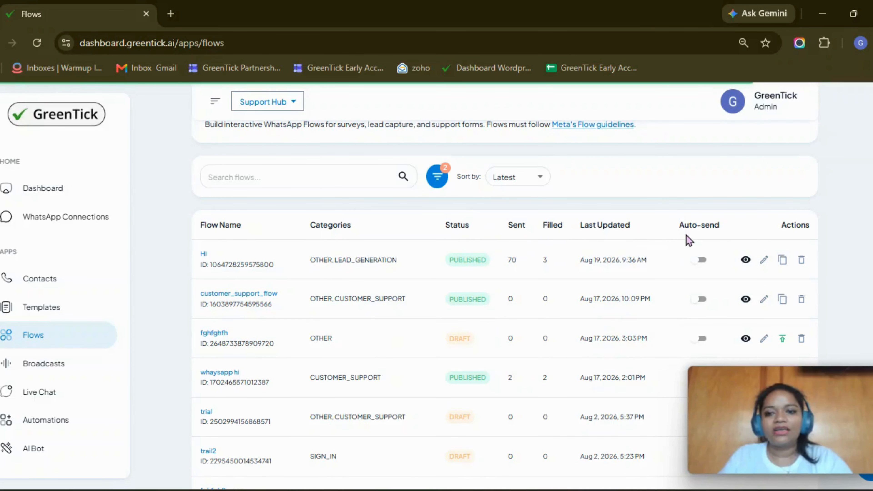
{"action": "scroll", "coordinate": [686, 239], "scroll_direction": "down", "scroll_amount": 2}
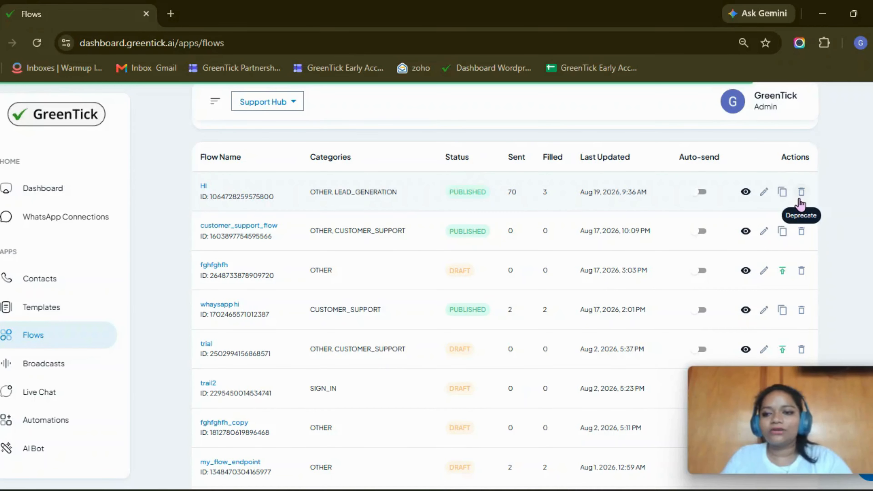
{"action": "scroll", "coordinate": [701, 289], "scroll_direction": "up", "scroll_amount": 3}
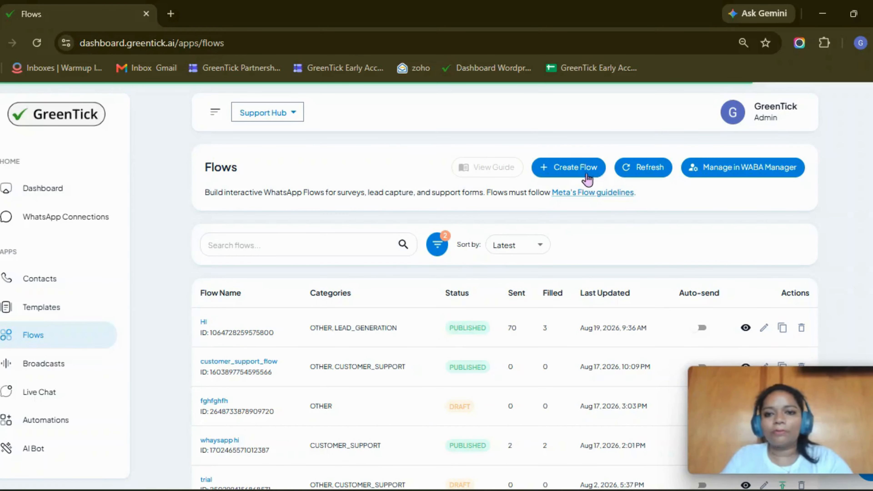
Start a new flow, compare the With Endpoint and Without Endpoint modes, and review the name, category and screen settings.
{"action": "left_click", "coordinate": [583, 169]}
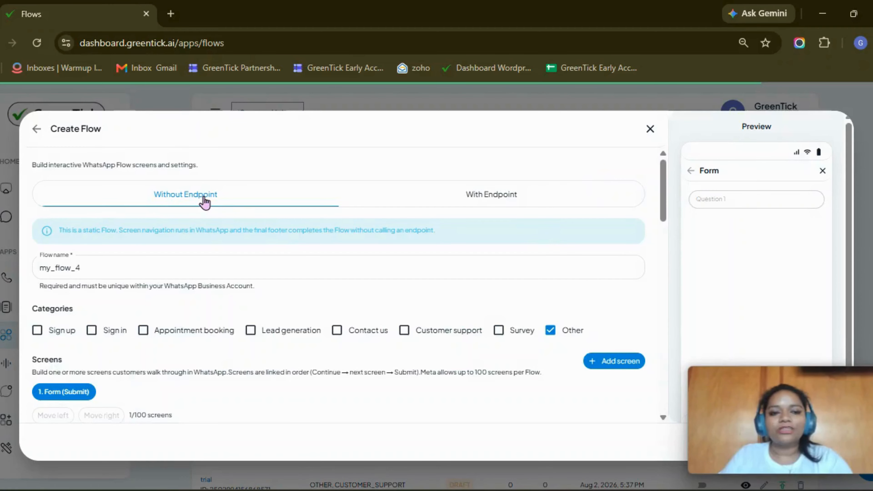
{"action": "left_click", "coordinate": [501, 201]}
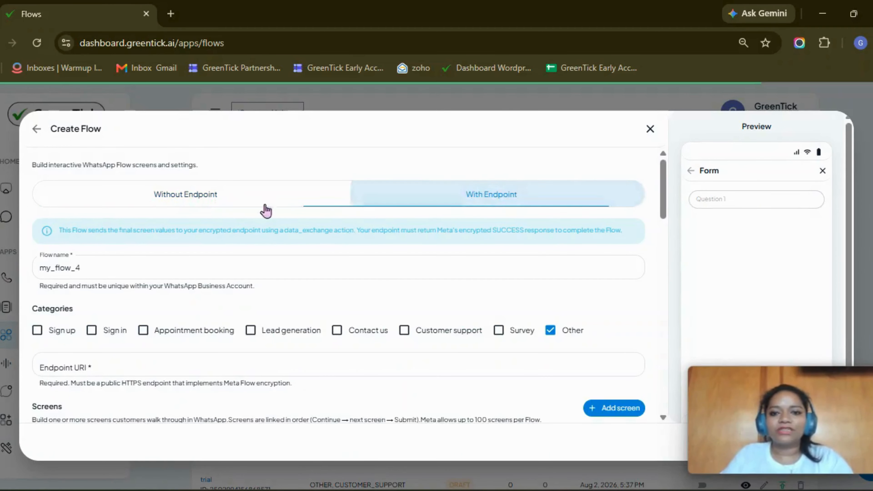
{"action": "left_click", "coordinate": [198, 198]}
{"action": "scroll", "coordinate": [275, 230], "scroll_direction": "down", "scroll_amount": 2}
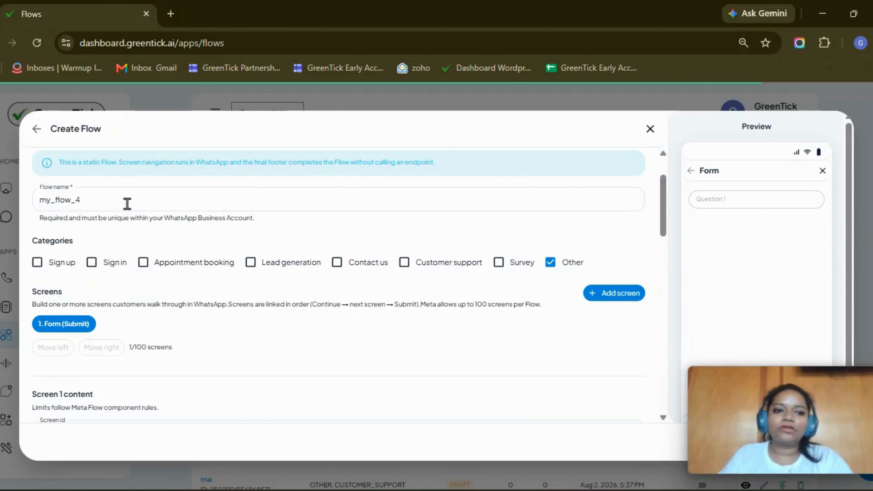
{"action": "scroll", "coordinate": [154, 242], "scroll_direction": "down", "scroll_amount": 2}
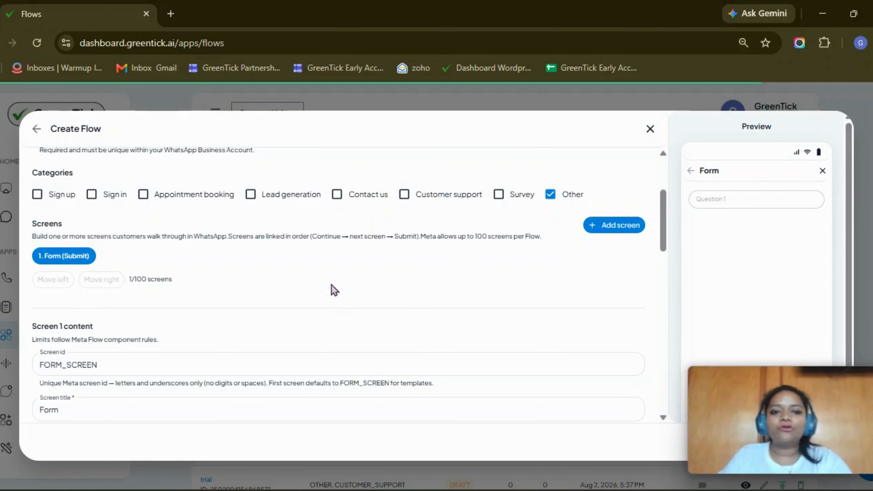
{"action": "scroll", "coordinate": [454, 283], "scroll_direction": "down", "scroll_amount": 2}
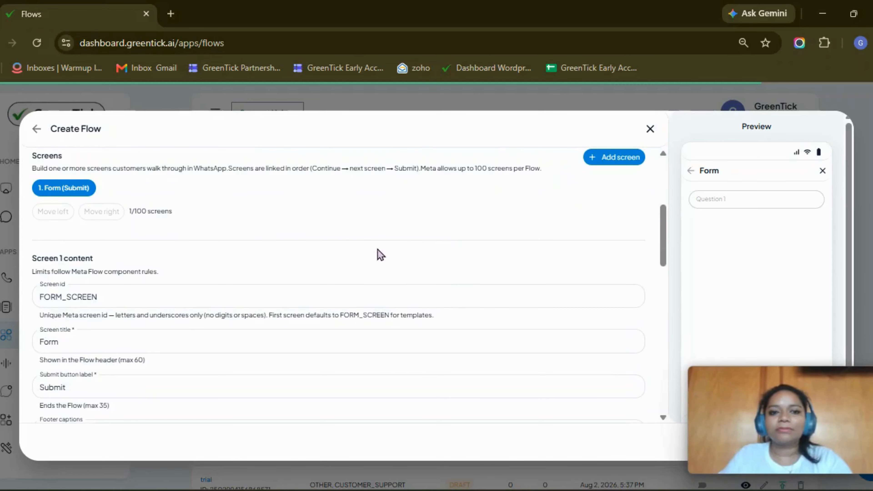
{"action": "scroll", "coordinate": [480, 211], "scroll_direction": "up", "scroll_amount": 2}
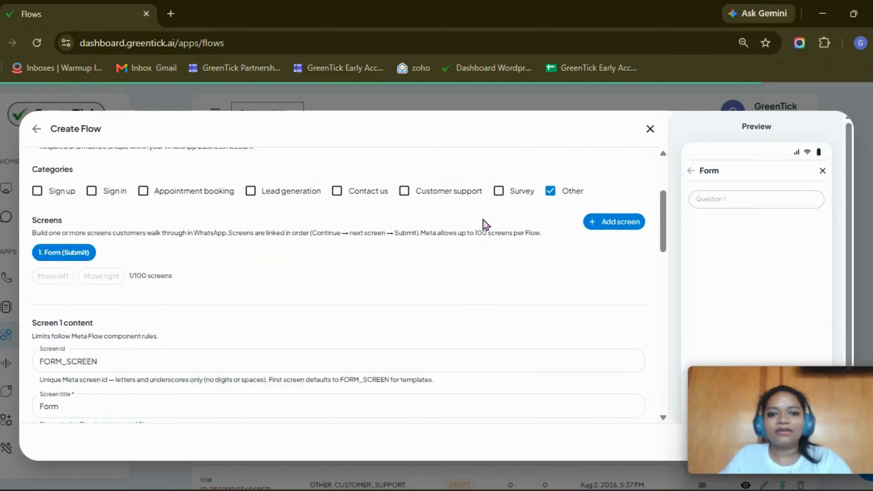
Add two screens to the trial flow and examine the third screen's content settings, input field types and automated reply option.
{"action": "left_click", "coordinate": [606, 228]}
{"action": "left_click", "coordinate": [606, 228]}
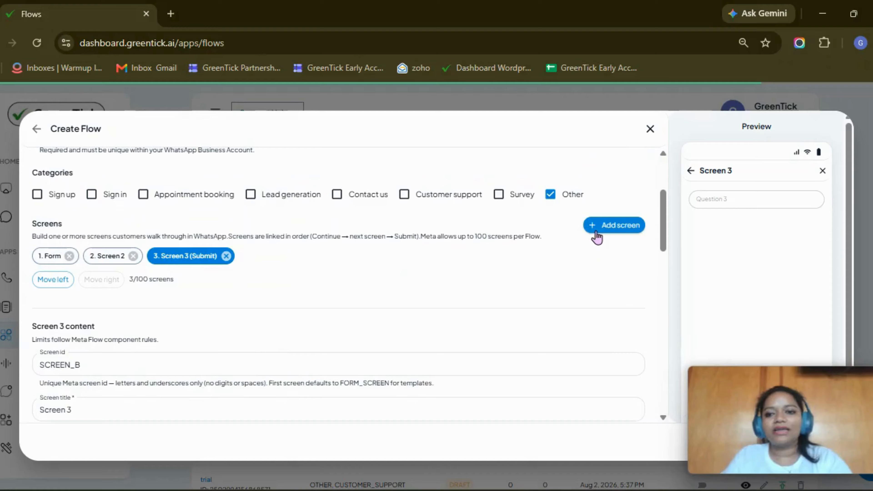
{"action": "scroll", "coordinate": [476, 298], "scroll_direction": "down", "scroll_amount": 2}
{"action": "scroll", "coordinate": [199, 286], "scroll_direction": "down", "scroll_amount": 2}
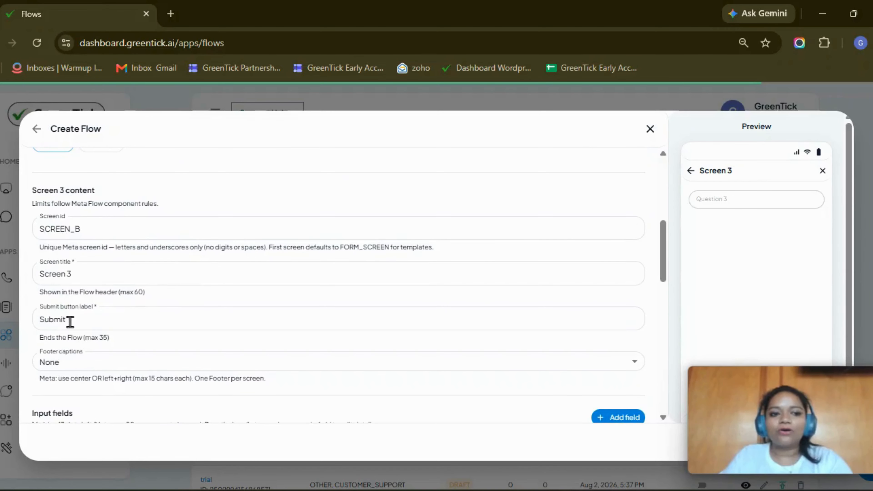
{"action": "scroll", "coordinate": [76, 329], "scroll_direction": "down", "scroll_amount": 2}
{"action": "scroll", "coordinate": [138, 307], "scroll_direction": "down", "scroll_amount": 2}
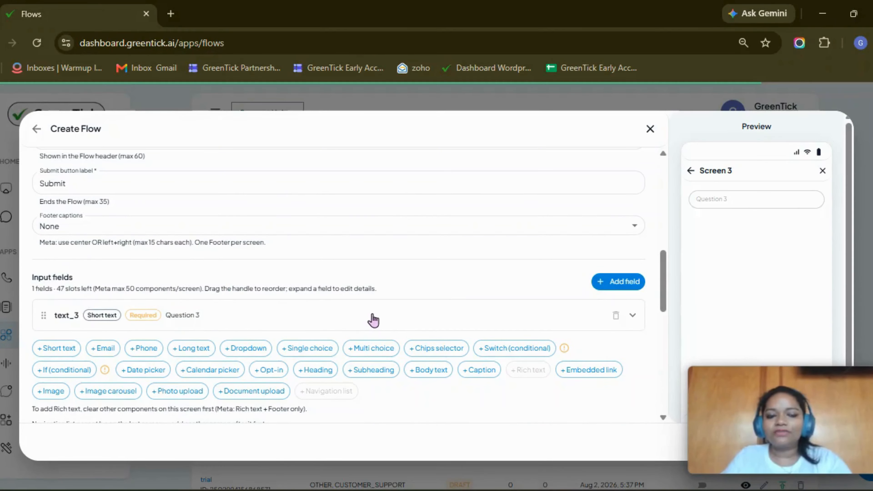
{"action": "scroll", "coordinate": [373, 319], "scroll_direction": "down", "scroll_amount": 2}
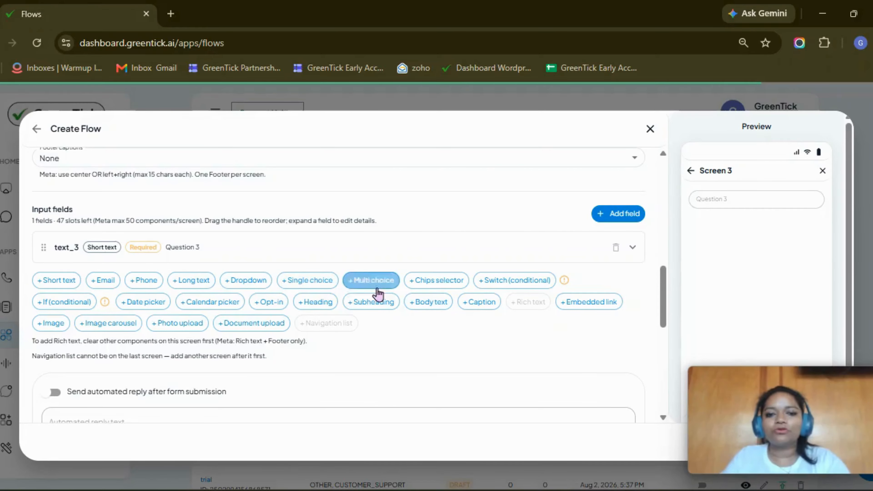
{"action": "scroll", "coordinate": [408, 293], "scroll_direction": "down", "scroll_amount": 2}
{"action": "scroll", "coordinate": [403, 311], "scroll_direction": "up", "scroll_amount": 6}
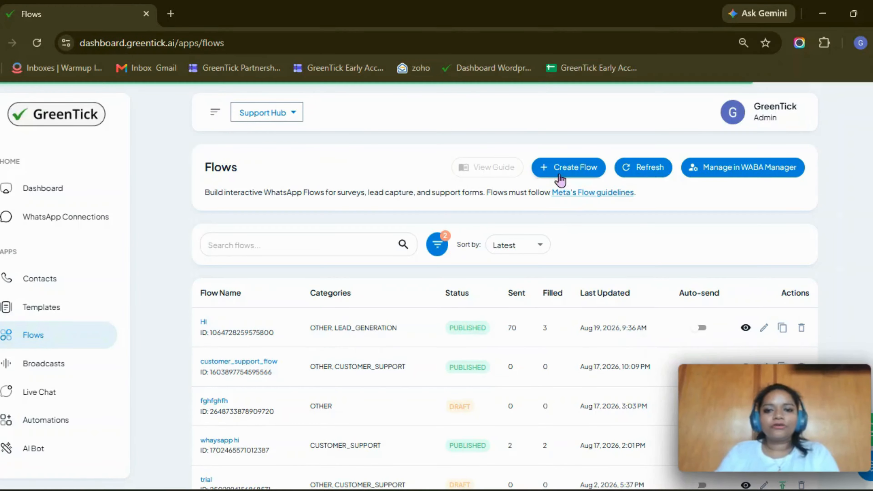
Start a new flow without an endpoint and name it "Property Enquiry".
{"action": "left_click", "coordinate": [563, 168]}
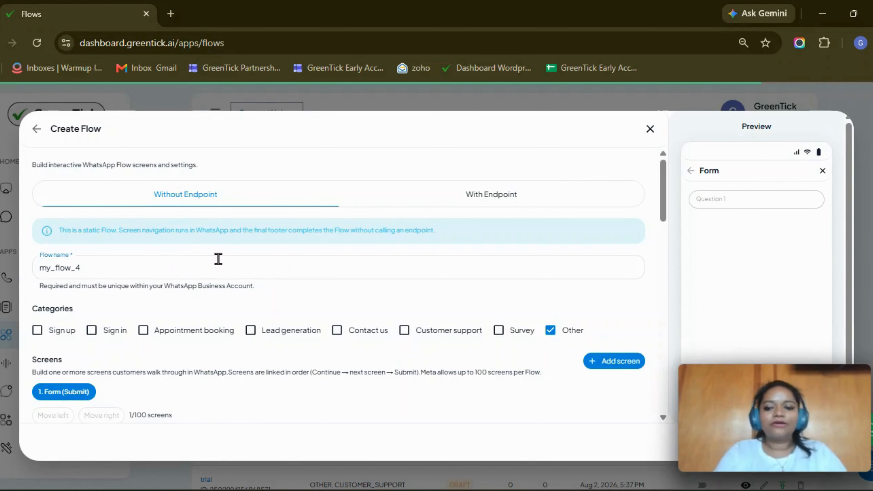
{"action": "key", "text": "BackSpace"}
{"action": "key", "text": "BackSpace"}
{"action": "key", "text": "BackSpace"}
{"action": "key", "text": "BackSpace"}
{"action": "key", "text": "BackSpace"}
{"action": "key", "text": "BackSpace"}
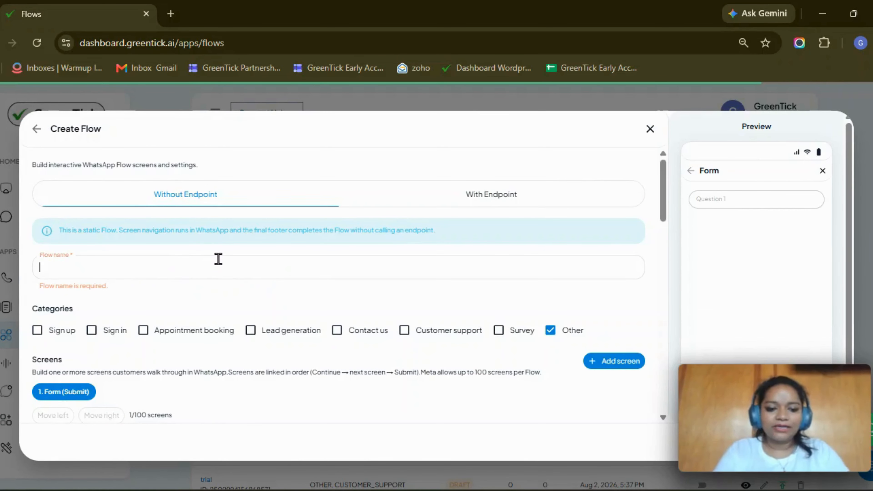
{"action": "type", "text": "Property Enquiry"}
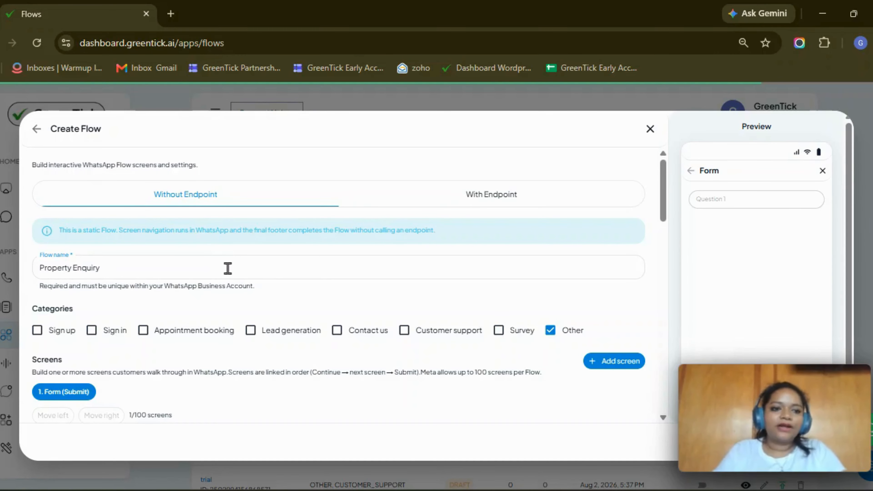
Include the Lead generation category for the flow and add a second screen.
{"action": "scroll", "coordinate": [227, 269], "scroll_direction": "down", "scroll_amount": 2}
{"action": "left_click", "coordinate": [290, 272]}
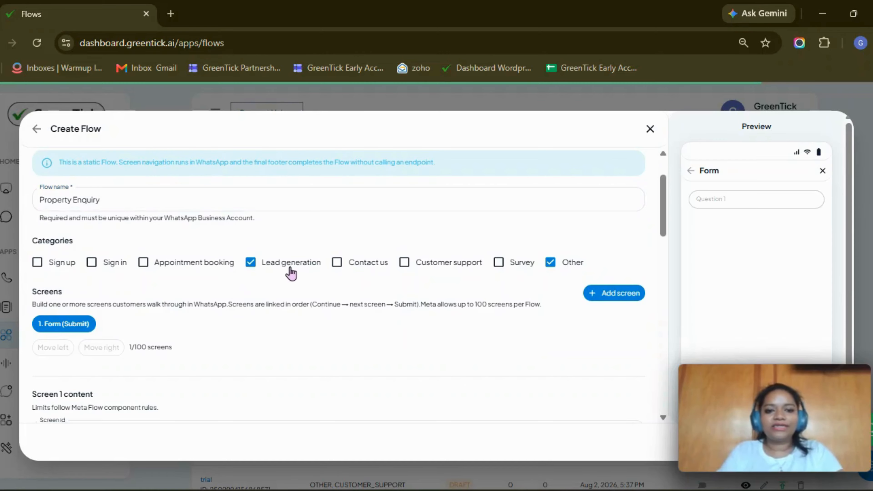
{"action": "scroll", "coordinate": [110, 364], "scroll_direction": "down", "scroll_amount": 2}
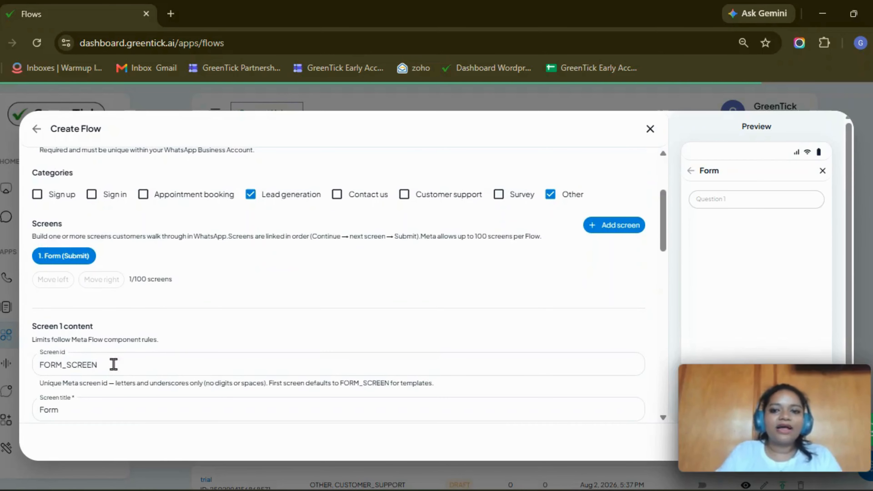
{"action": "left_click", "coordinate": [610, 235]}
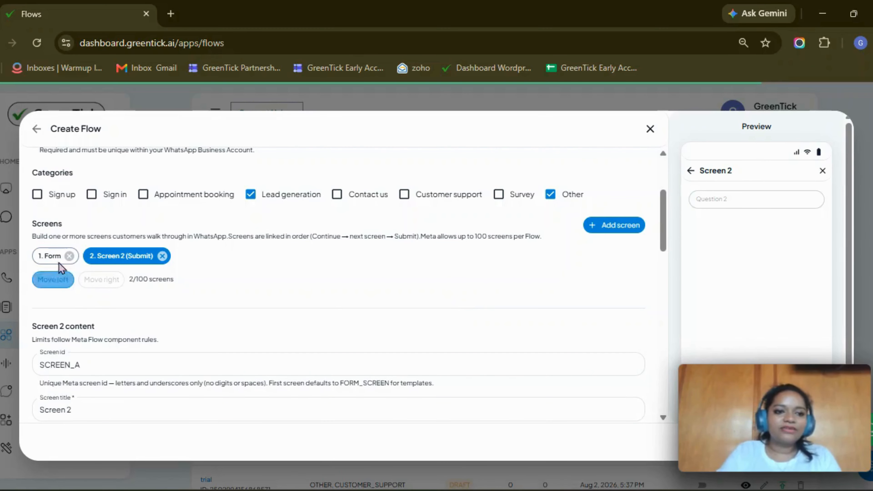
Set the first screen's title to "Fill in the requirements".
{"action": "left_click", "coordinate": [50, 262]}
{"action": "scroll", "coordinate": [166, 306], "scroll_direction": "down", "scroll_amount": 4}
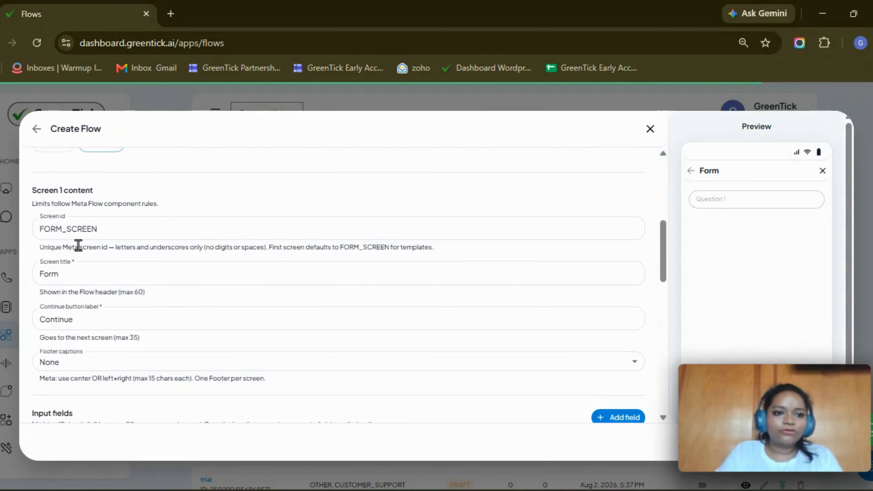
{"action": "left_click_drag", "start_coordinate": [39, 229], "coordinate": [108, 225]}
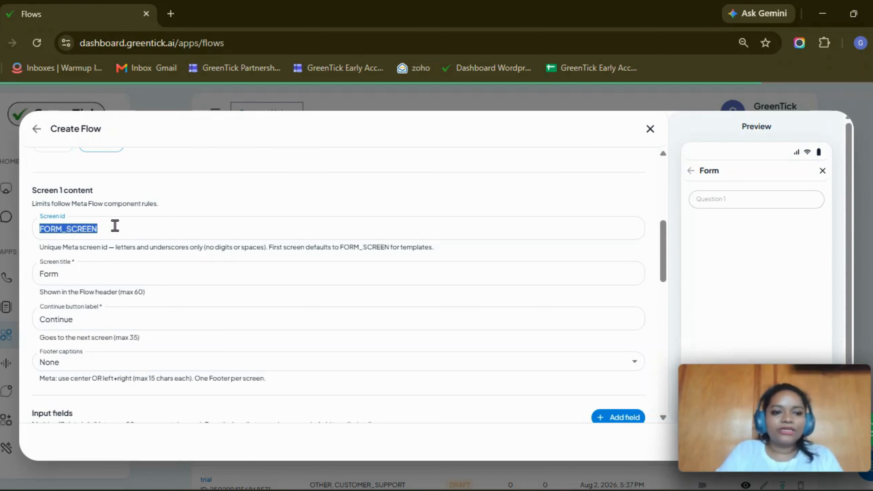
{"action": "left_click", "coordinate": [90, 263]}
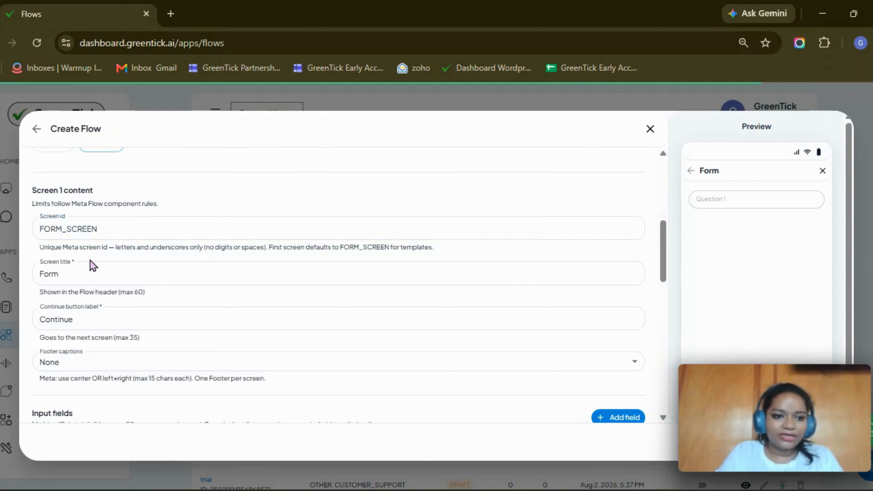
{"action": "key", "text": "BackSpace"}
{"action": "key", "text": "BackSpace"}
{"action": "key", "text": "BackSpace"}
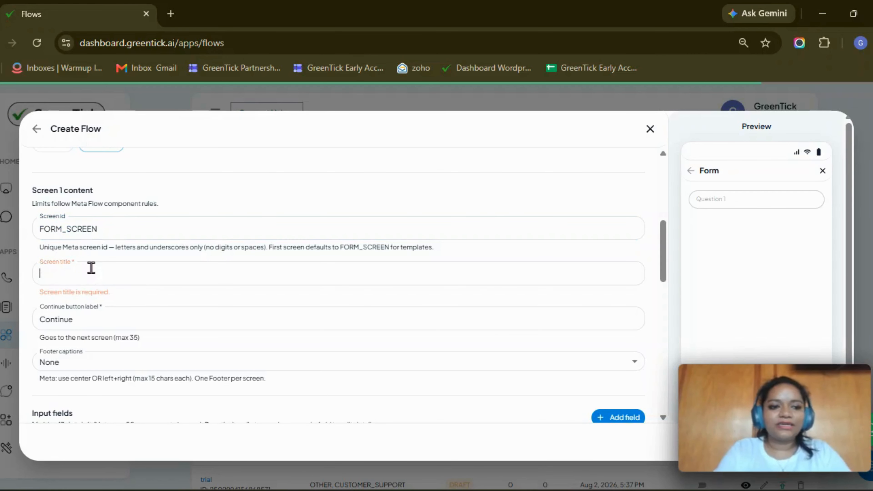
{"action": "type", "text": "Fill"}
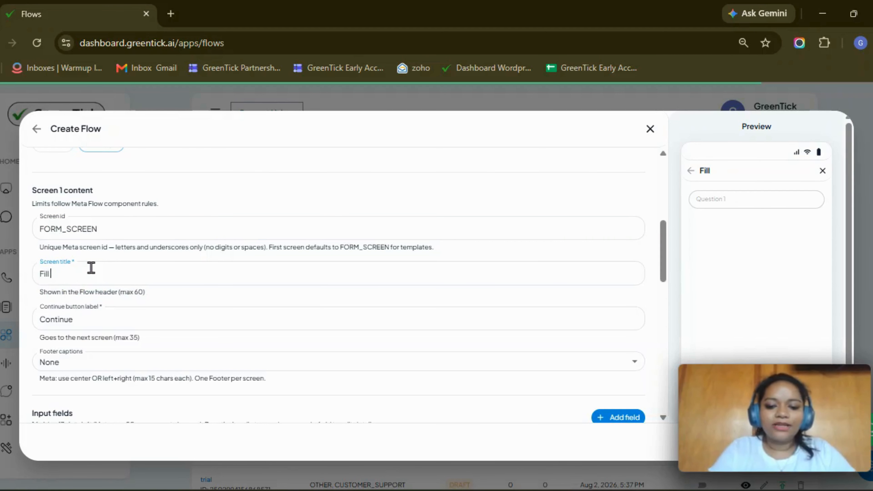
{"action": "type", "text": " in the r"}
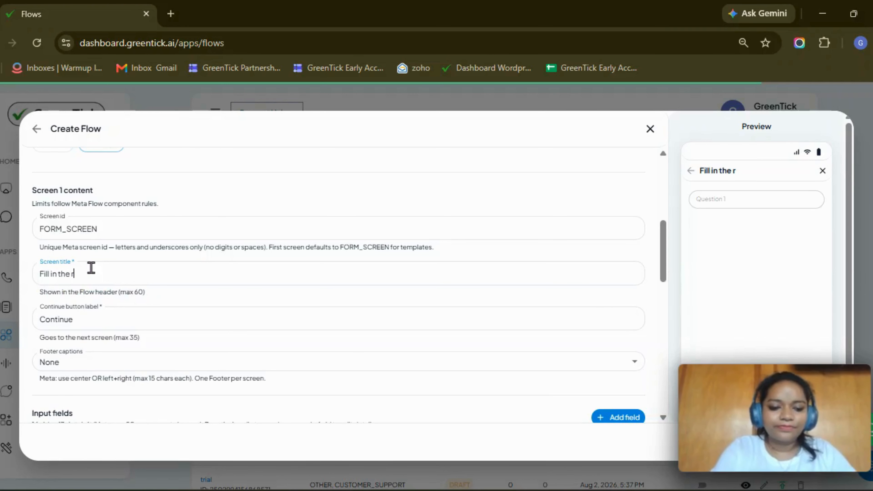
{"action": "type", "text": "equirements"}
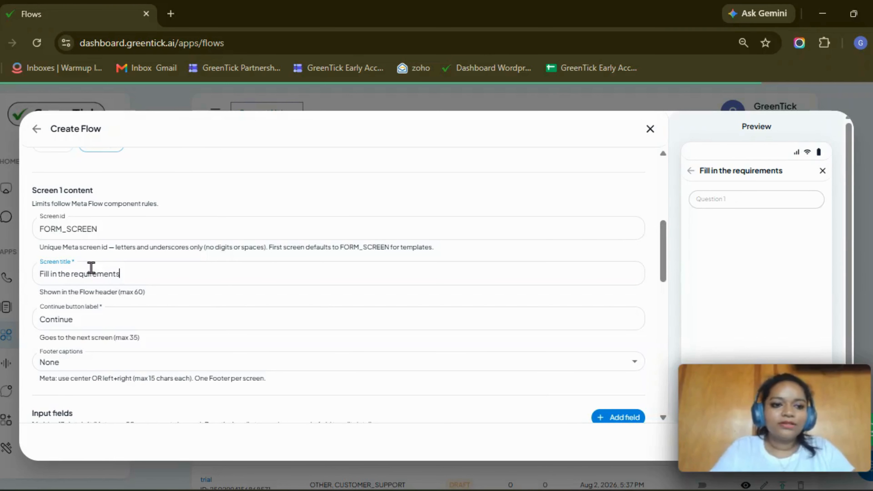
Add a center footer caption reading "Just one more !" to the first screen and check it in the preview.
{"action": "scroll", "coordinate": [88, 274], "scroll_direction": "down", "scroll_amount": 2}
{"action": "left_click", "coordinate": [84, 250]}
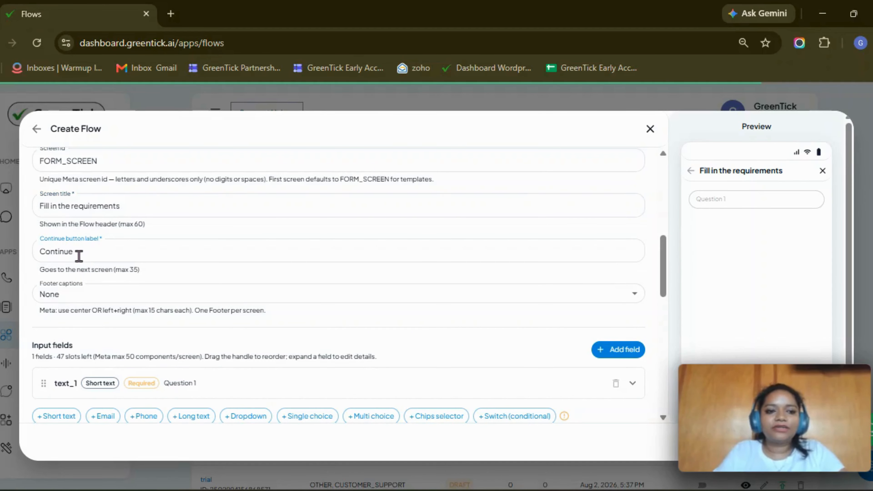
{"action": "scroll", "coordinate": [152, 281], "scroll_direction": "down", "scroll_amount": 2}
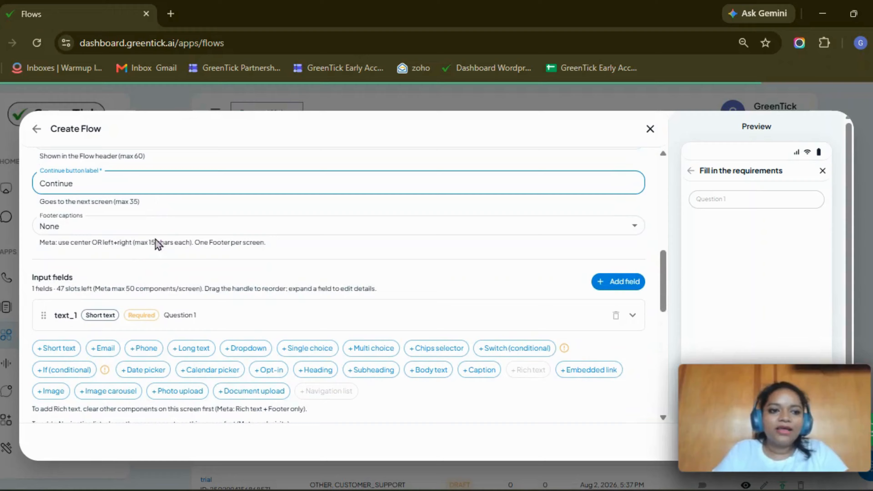
{"action": "left_click", "coordinate": [114, 229]}
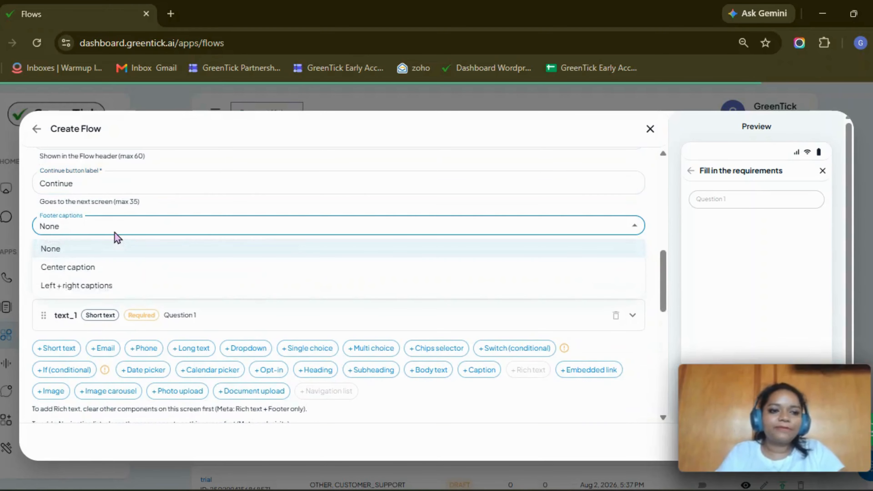
{"action": "left_click", "coordinate": [90, 273]}
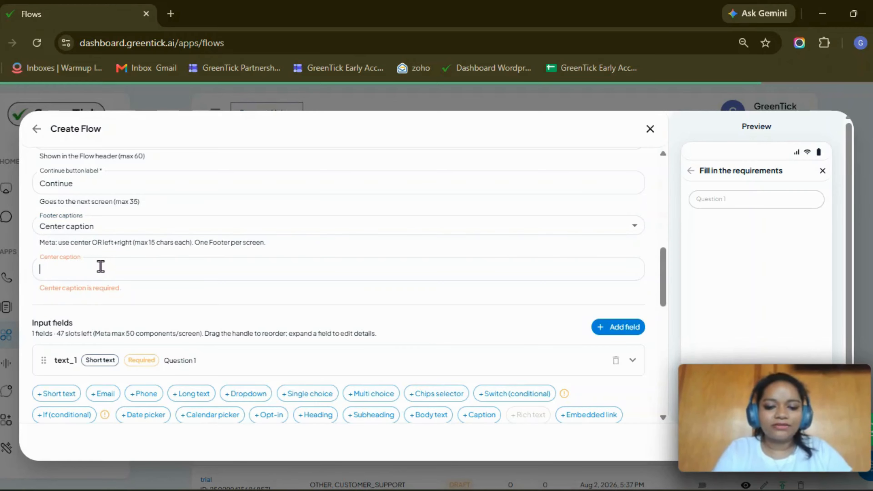
{"action": "type", "text": "Just one "}
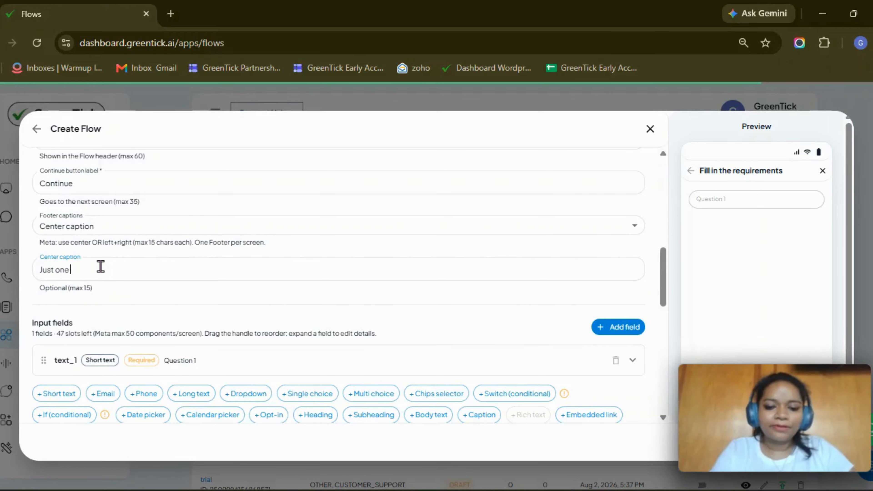
{"action": "type", "text": "more s"}
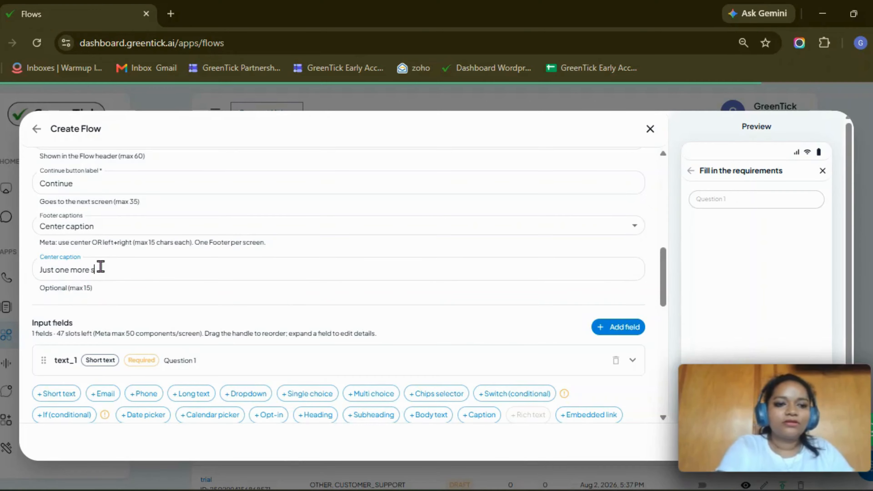
{"action": "key", "text": "BackSpace"}
{"action": "key", "text": "BackSpace"}
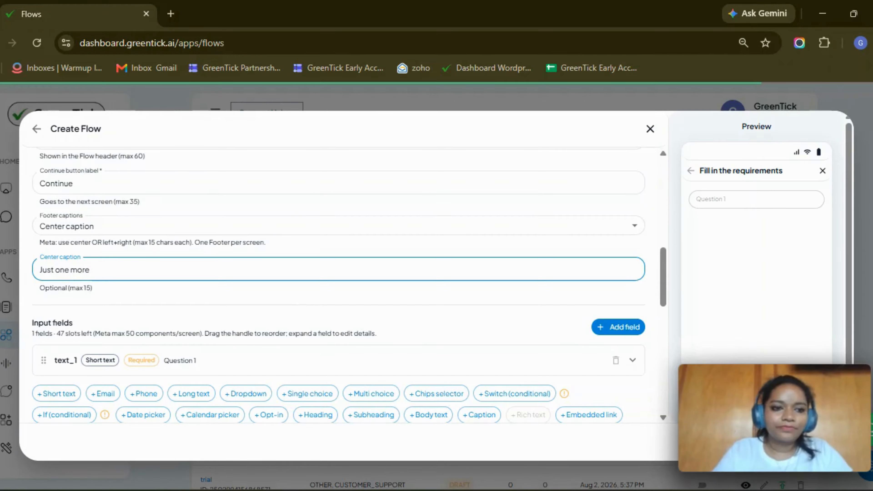
{"action": "type", "text": "!"}
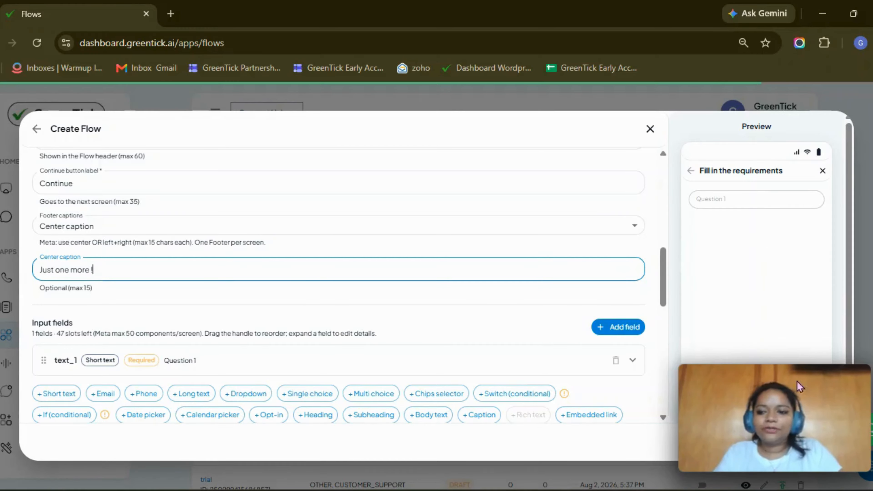
{"action": "left_click", "coordinate": [824, 381]}
{"action": "scroll", "coordinate": [797, 383], "scroll_direction": "down", "scroll_amount": 2}
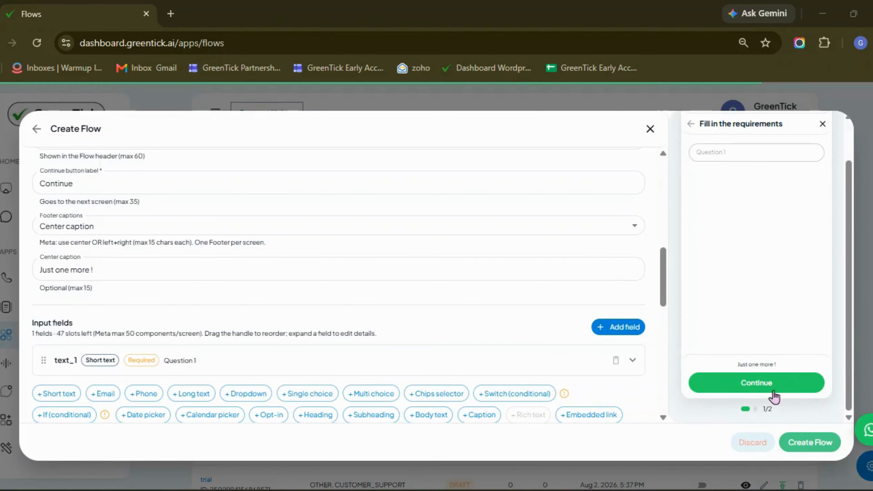
Expand the first screen's existing input field and examine the available field types.
{"action": "scroll", "coordinate": [135, 291], "scroll_direction": "down", "scroll_amount": 2}
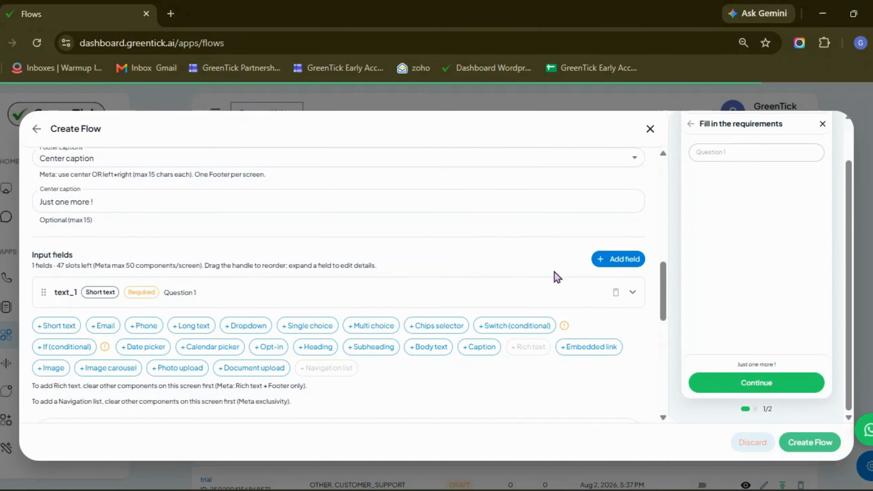
{"action": "left_click", "coordinate": [224, 300]}
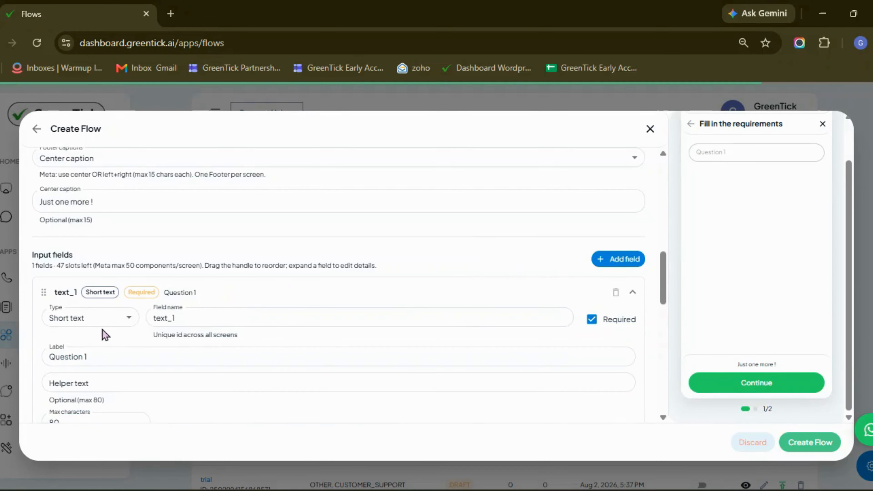
{"action": "left_click", "coordinate": [104, 326]}
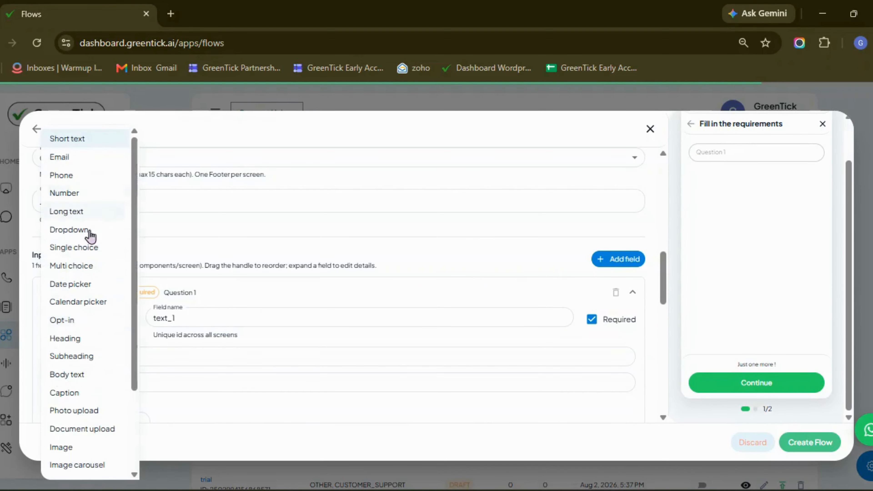
{"action": "scroll", "coordinate": [83, 342], "scroll_direction": "down", "scroll_amount": 3}
{"action": "scroll", "coordinate": [85, 390], "scroll_direction": "down", "scroll_amount": 1}
{"action": "scroll", "coordinate": [65, 230], "scroll_direction": "up", "scroll_amount": 5}
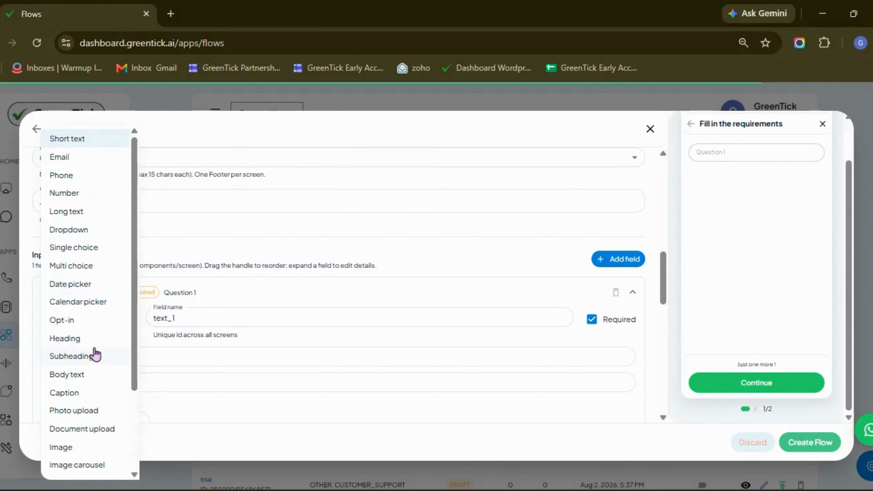
{"action": "left_click", "coordinate": [229, 351]}
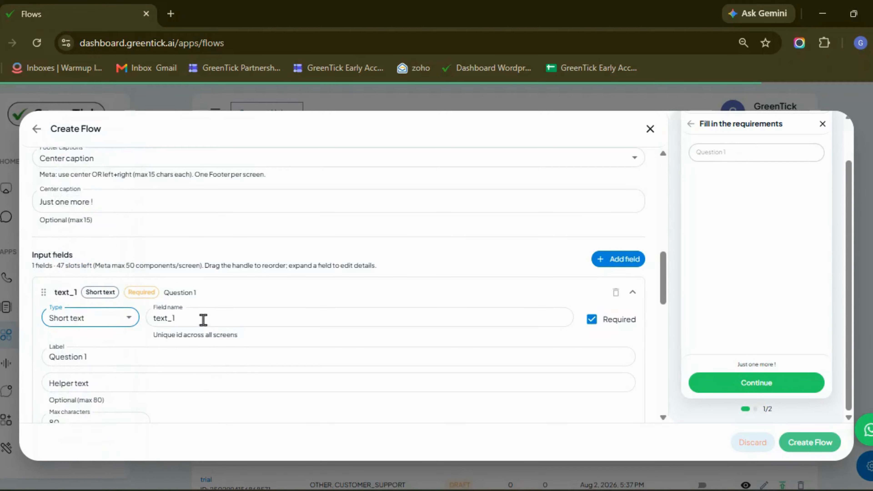
Label the short text field "Preferred Location" and give it the helper text "fill in with 1/2 words".
{"action": "scroll", "coordinate": [187, 323], "scroll_direction": "down", "scroll_amount": 2}
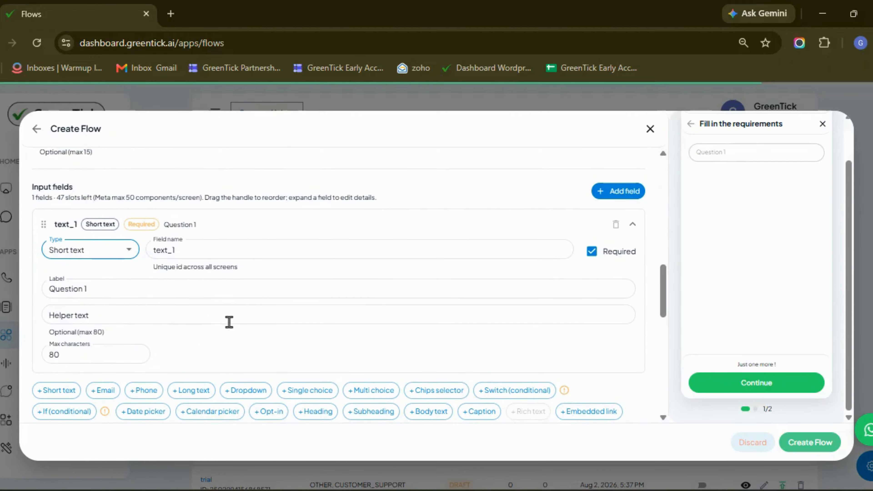
{"action": "left_click", "coordinate": [138, 288]}
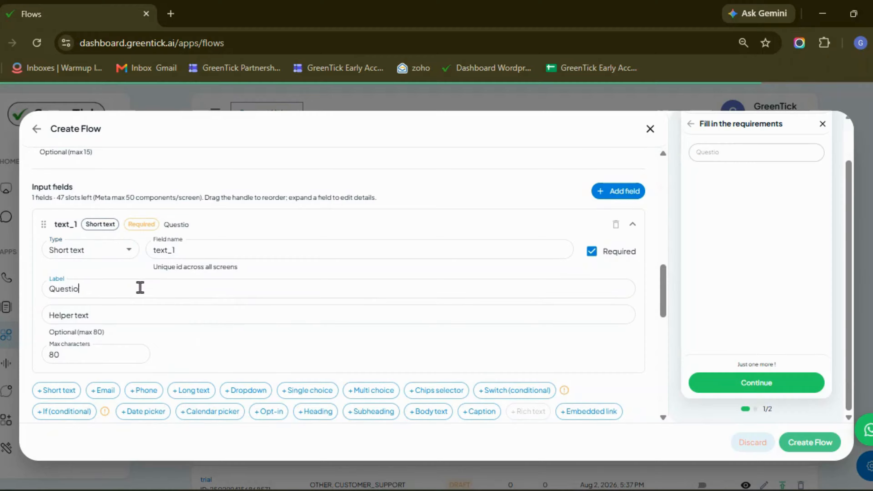
{"action": "key", "text": "BackSpace"}
{"action": "key", "text": "BackSpace"}
{"action": "key", "text": "BackSpace"}
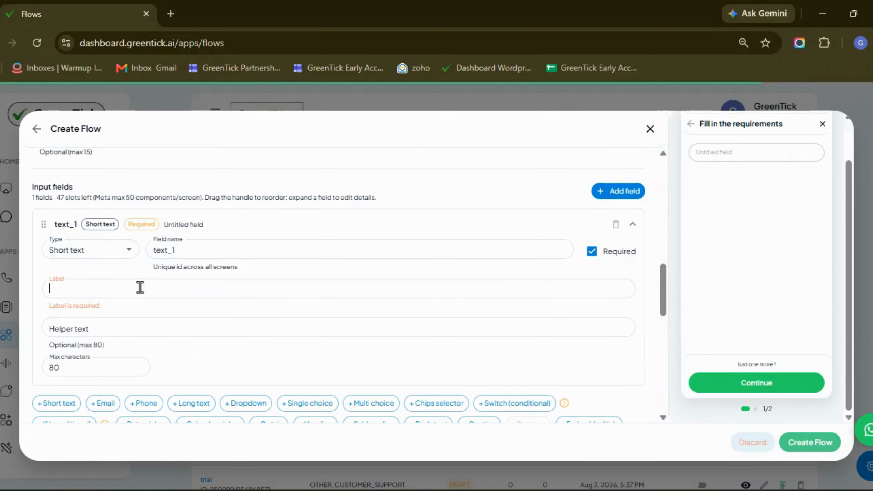
{"action": "type", "text": "Preferred Location"}
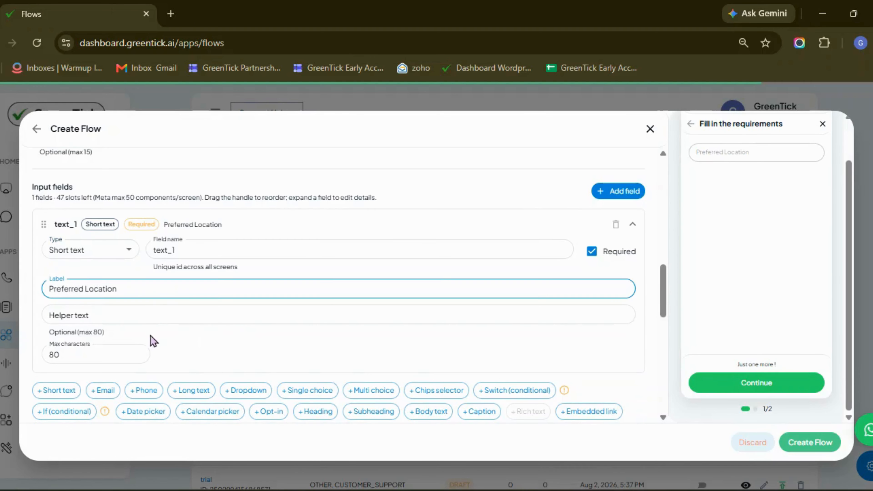
{"action": "left_click", "coordinate": [148, 319]}
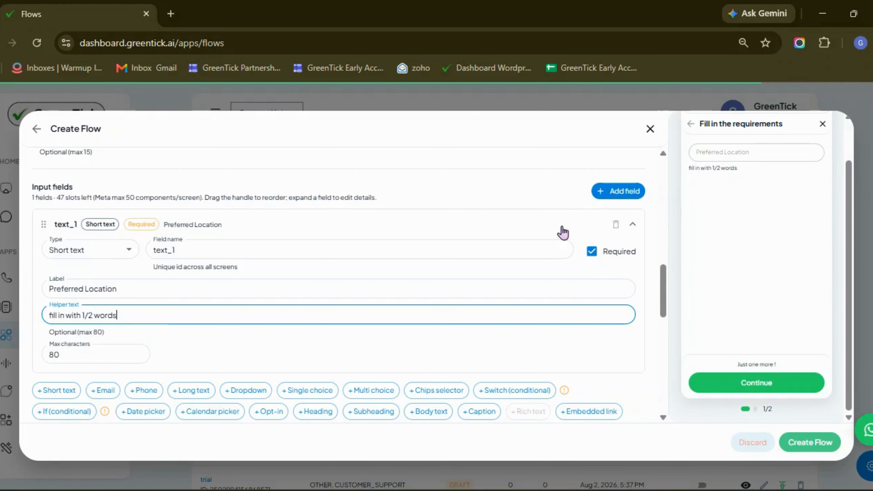
{"action": "scroll", "coordinate": [161, 307], "scroll_direction": "down", "scroll_amount": 2}
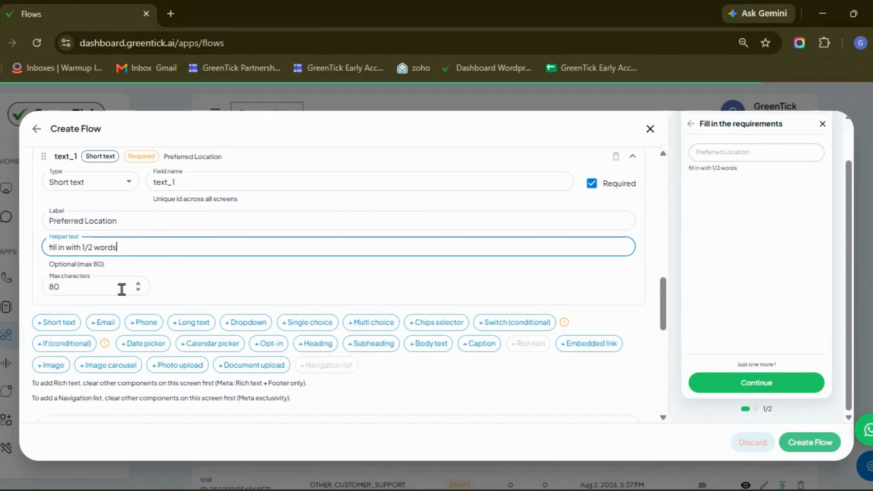
{"action": "left_click", "coordinate": [648, 263]}
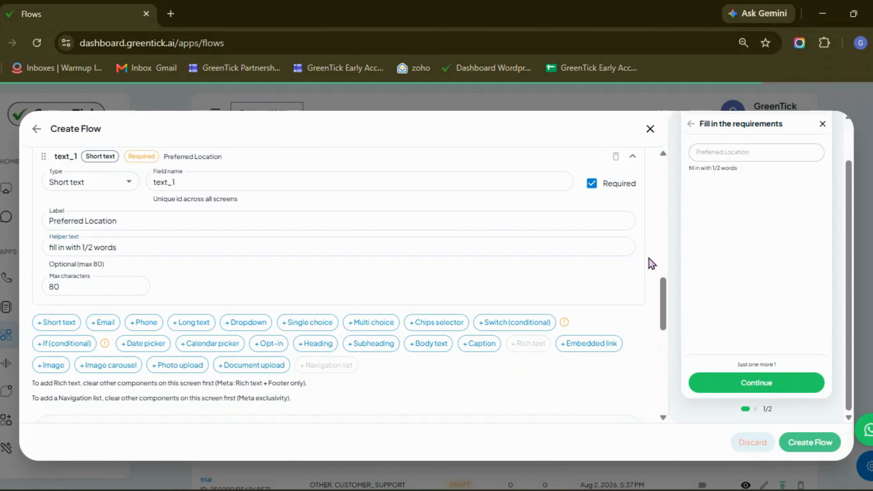
Add a second input field to the first screen and make it a Multi choice field.
{"action": "scroll", "coordinate": [627, 286], "scroll_direction": "up", "scroll_amount": 1}
{"action": "scroll", "coordinate": [625, 282], "scroll_direction": "up", "scroll_amount": 3}
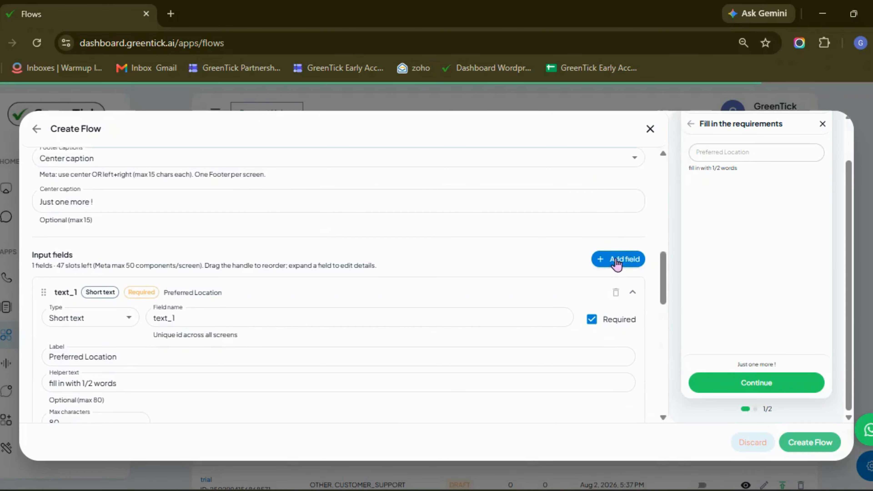
{"action": "left_click", "coordinate": [616, 264]}
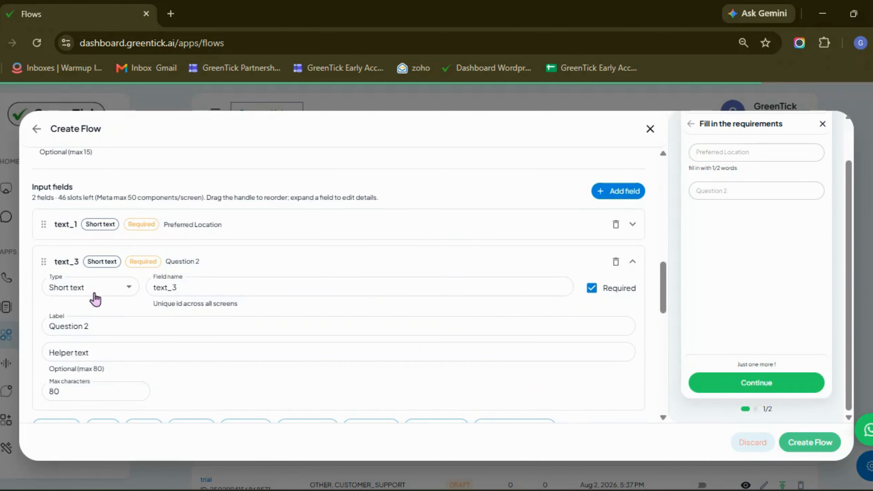
{"action": "left_click", "coordinate": [94, 296]}
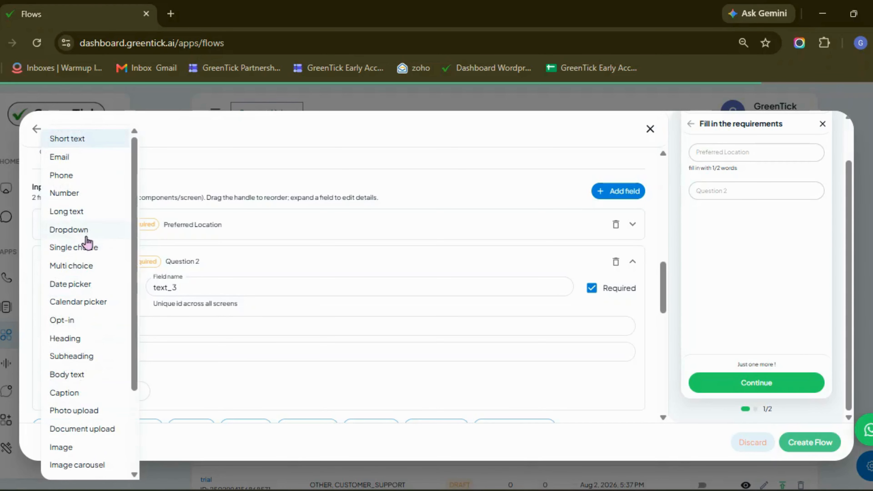
{"action": "left_click", "coordinate": [82, 267]}
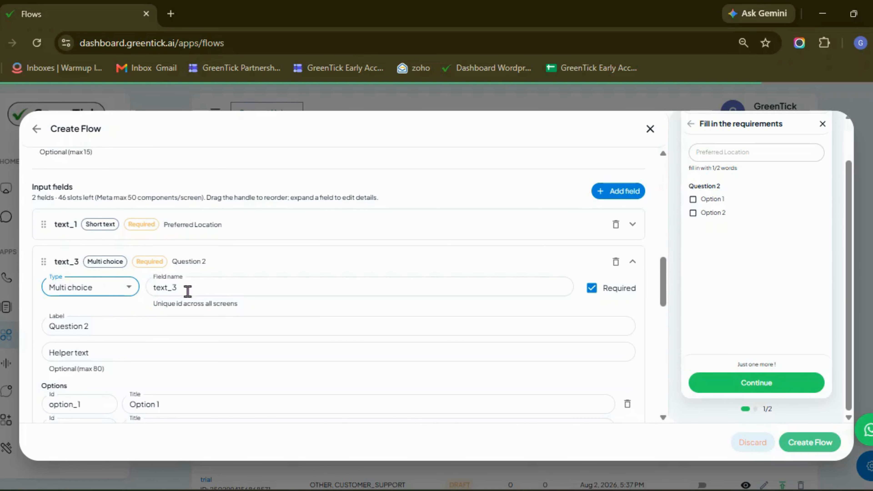
Label the multi choice field "Type of prop?" and give it the helper text "Choose wisely!".
{"action": "scroll", "coordinate": [186, 288], "scroll_direction": "down", "scroll_amount": 2}
{"action": "left_click", "coordinate": [118, 255]}
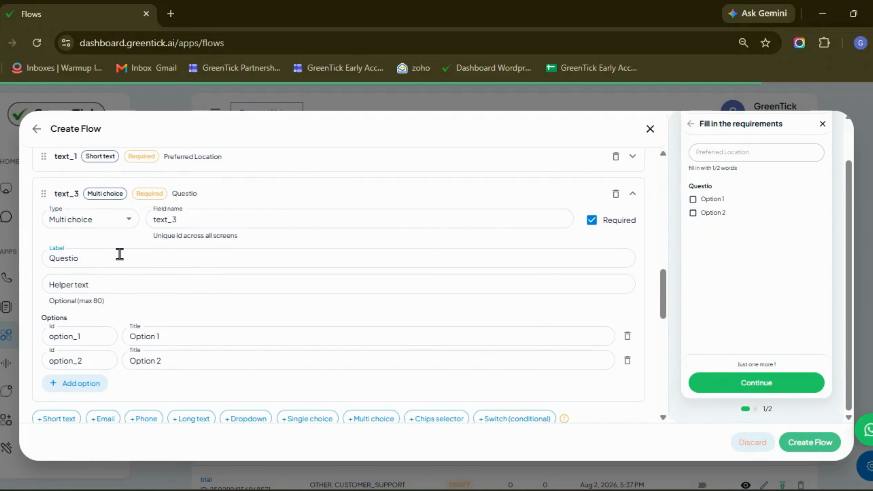
{"action": "key", "text": "BackSpace"}
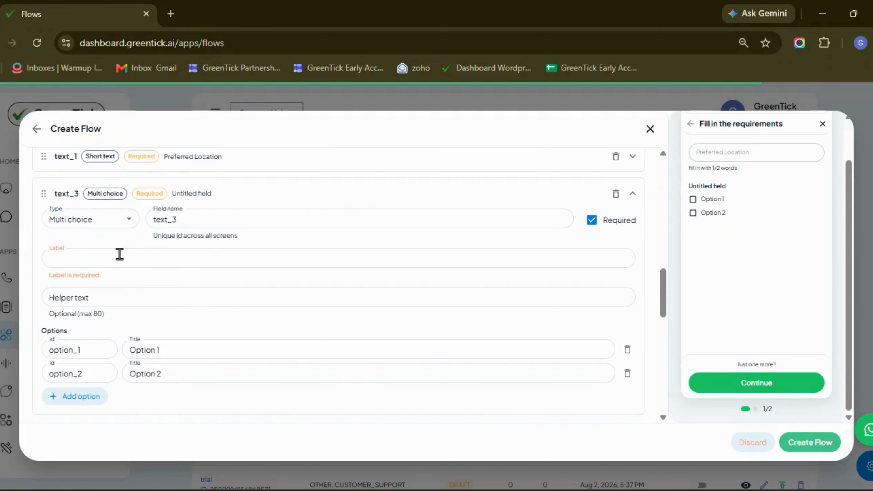
{"action": "type", "text": "Type of"}
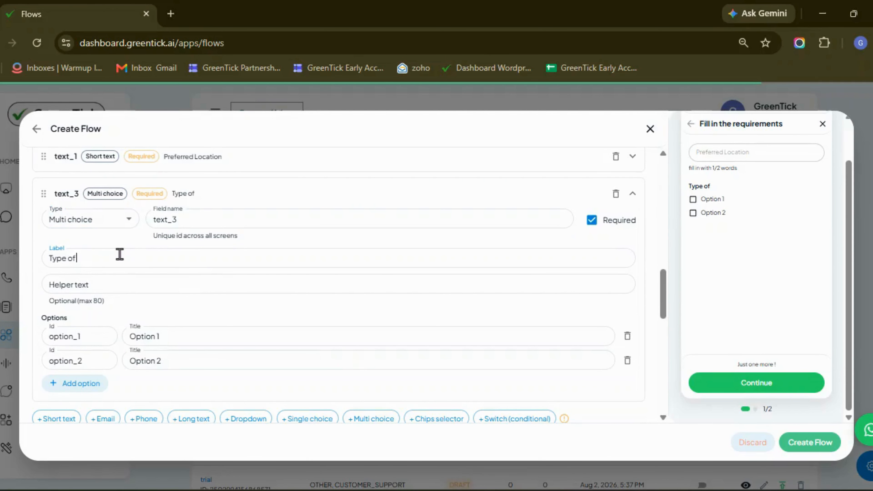
{"action": "type", "text": " pr"}
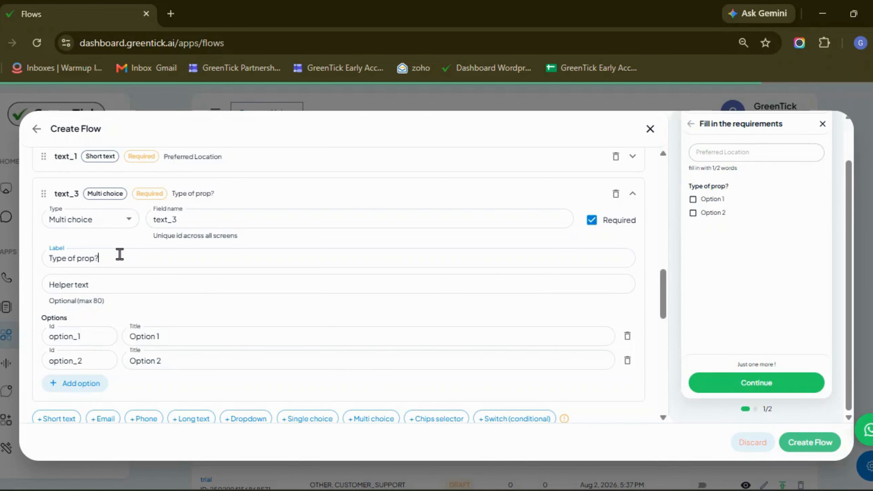
{"action": "scroll", "coordinate": [104, 262], "scroll_direction": "down", "scroll_amount": 2}
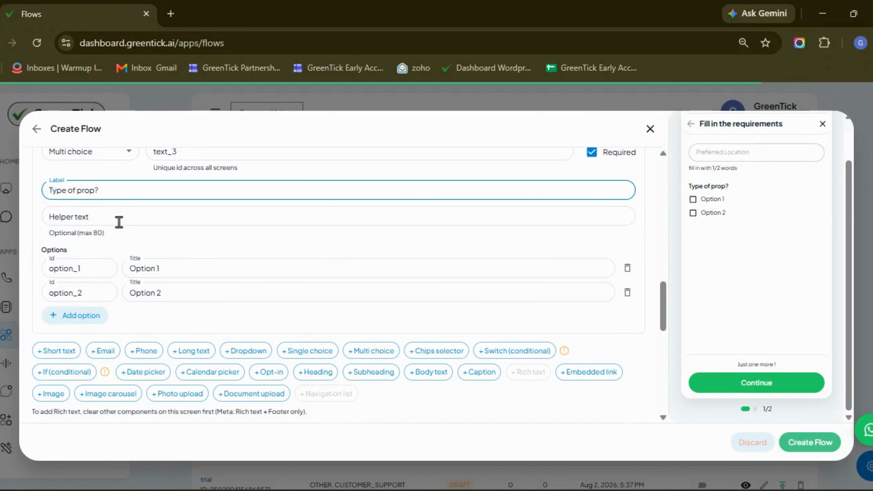
{"action": "left_click", "coordinate": [114, 216]}
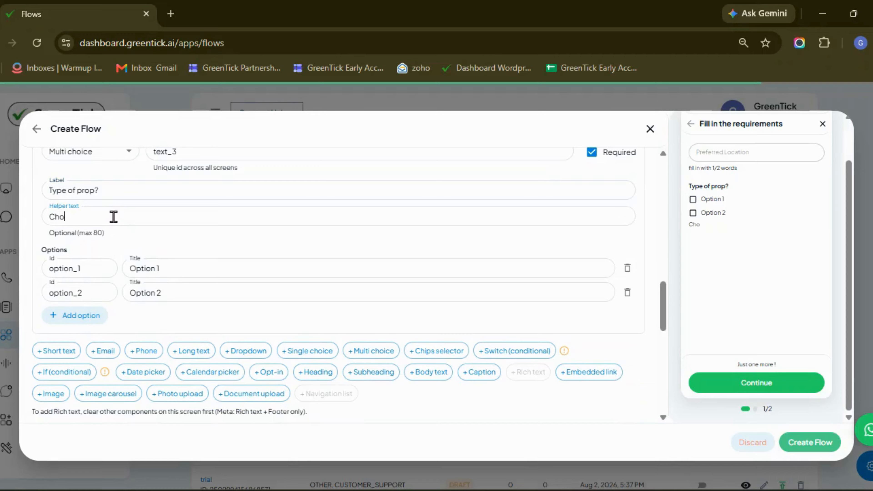
{"action": "type", "text": "Choose wisely!"}
Title the multi choice field's two options "2BHK" and "3BHK".
{"action": "left_click", "coordinate": [177, 273]}
{"action": "key", "text": "BackSpace"}
{"action": "key", "text": "BackSpace"}
{"action": "key", "text": "BackSpace"}
{"action": "key", "text": "BackSpace"}
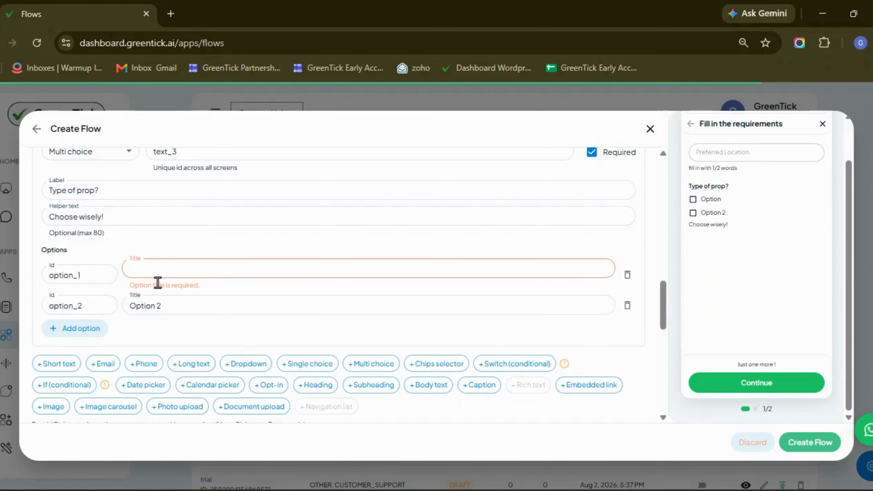
{"action": "type", "text": "2BHK"}
{"action": "left_click", "coordinate": [167, 293]}
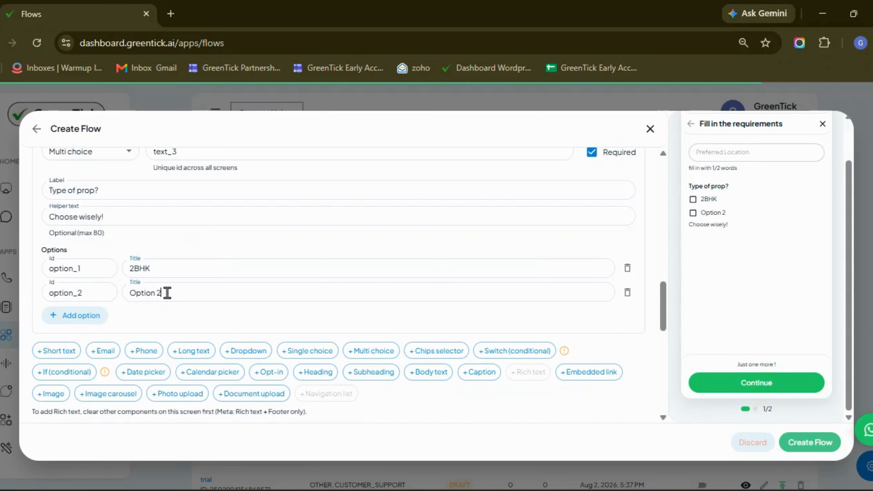
{"action": "key", "text": "BackSpace"}
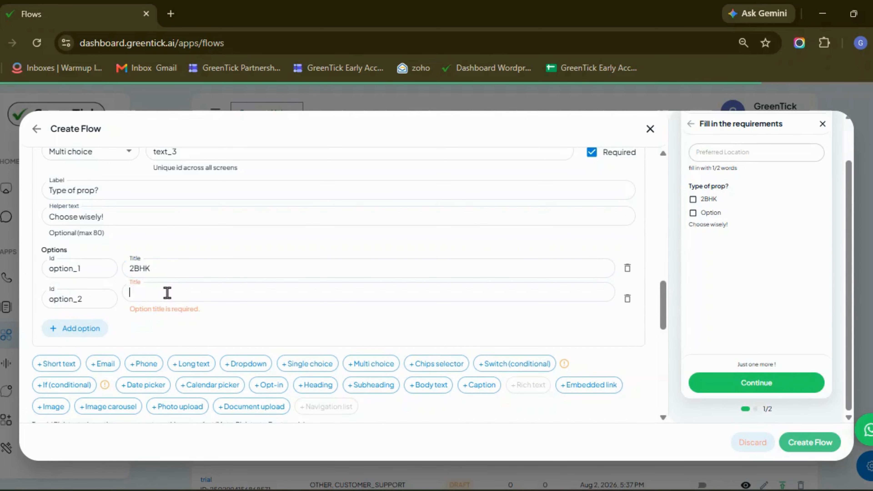
{"action": "type", "text": "3BHK"}
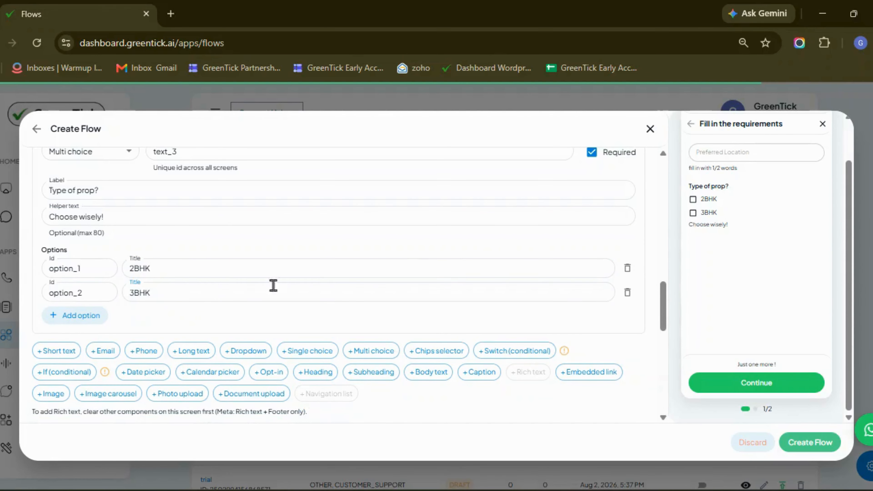
Add a third option titled "4BHK or+" to the "Type of prop?" multi choice field.
{"action": "left_click", "coordinate": [92, 323]}
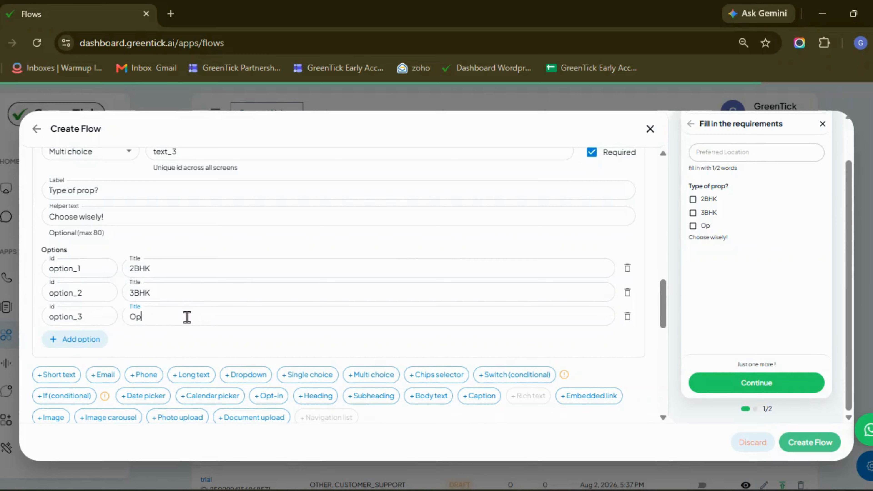
{"action": "key", "text": "BackSpace"}
{"action": "key", "text": "BackSpace"}
{"action": "type", "text": "4BHK or+"}
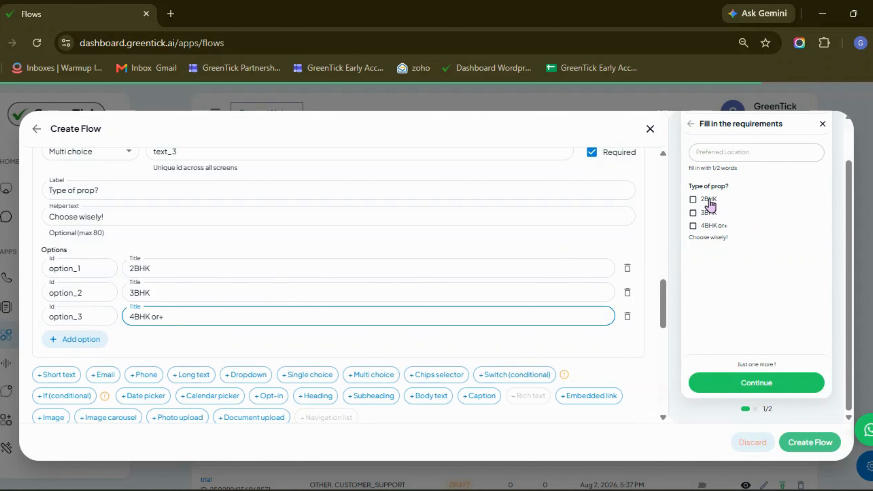
Test the multi choice field in the preview by selecting 2BHK and 3BHK and clearing both again.
{"action": "left_click", "coordinate": [694, 201]}
{"action": "left_click", "coordinate": [694, 214]}
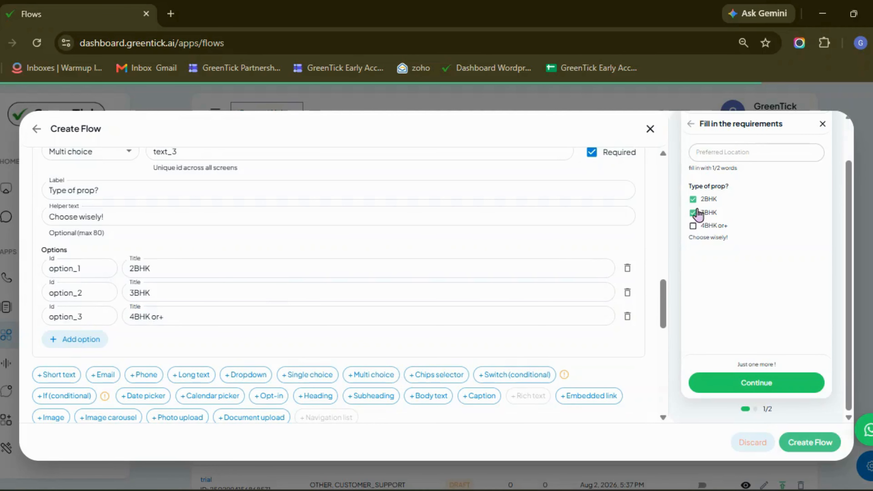
{"action": "left_click", "coordinate": [694, 202]}
{"action": "left_click", "coordinate": [692, 212]}
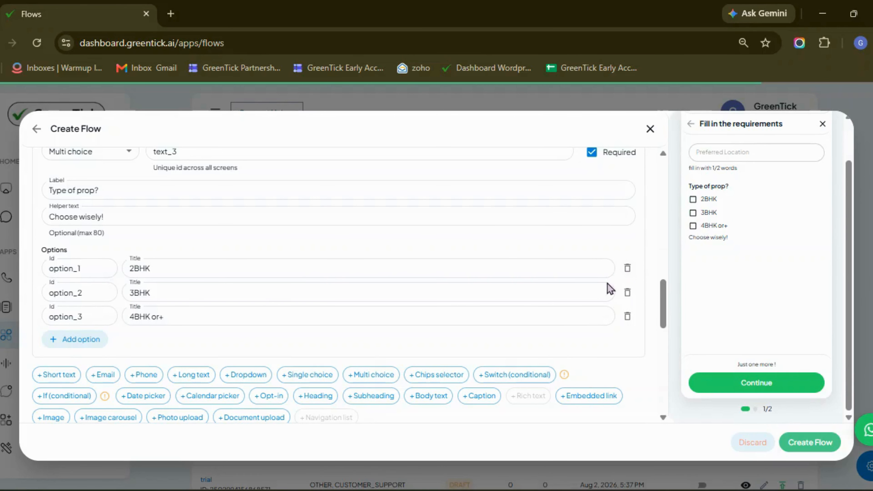
Switch to the flow's second screen and set its title to "Almost Done!".
{"action": "scroll", "coordinate": [603, 272], "scroll_direction": "up", "scroll_amount": 2}
{"action": "scroll", "coordinate": [621, 315], "scroll_direction": "up", "scroll_amount": 4}
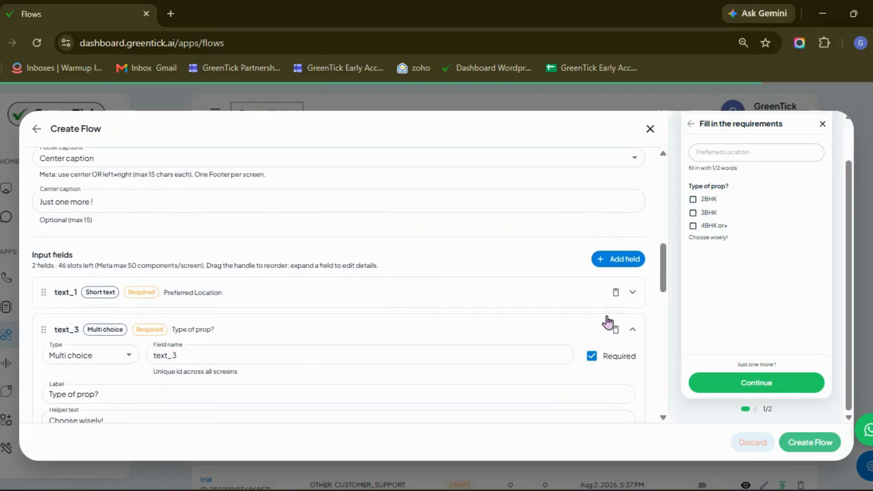
{"action": "scroll", "coordinate": [605, 324], "scroll_direction": "up", "scroll_amount": 7}
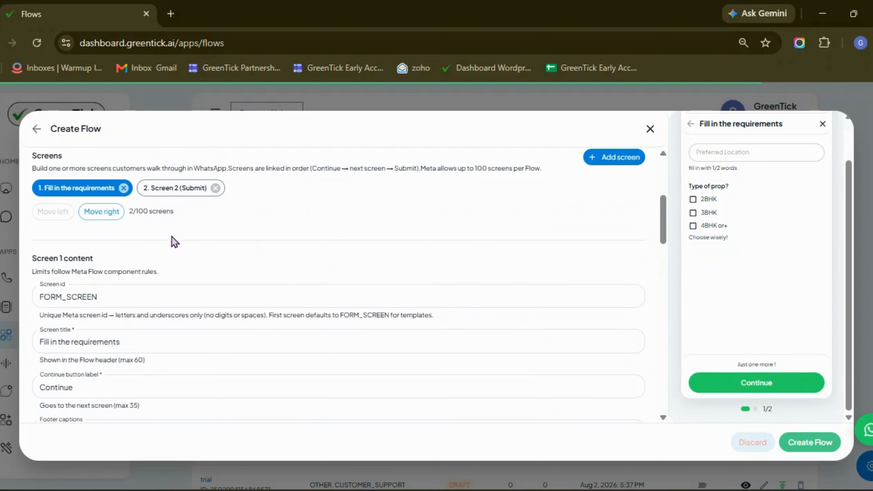
{"action": "left_click", "coordinate": [158, 187]}
{"action": "scroll", "coordinate": [201, 311], "scroll_direction": "down", "scroll_amount": 2}
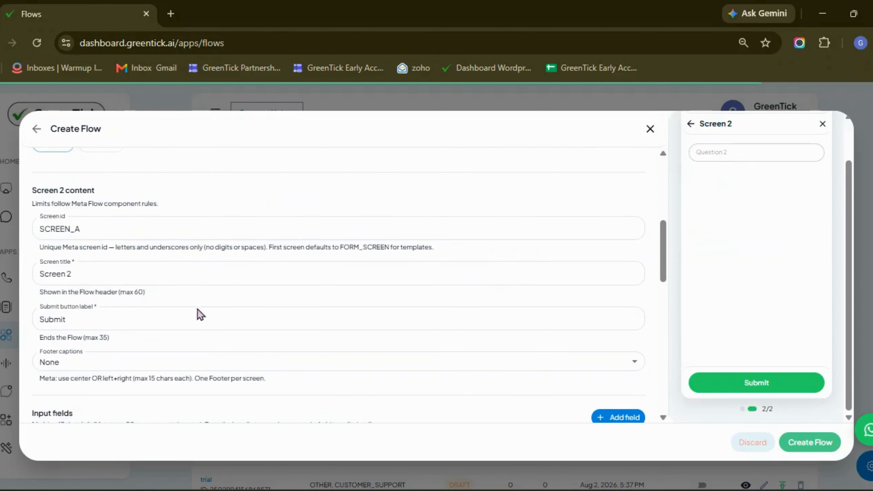
{"action": "left_click", "coordinate": [122, 279]}
{"action": "key", "text": "BackSpace"}
{"action": "key", "text": "BackSpace"}
{"action": "key", "text": "BackSpace"}
{"action": "key", "text": "BackSpace"}
{"action": "key", "text": "BackSpace"}
{"action": "key", "text": "BackSpace"}
{"action": "key", "text": "BackSpace"}
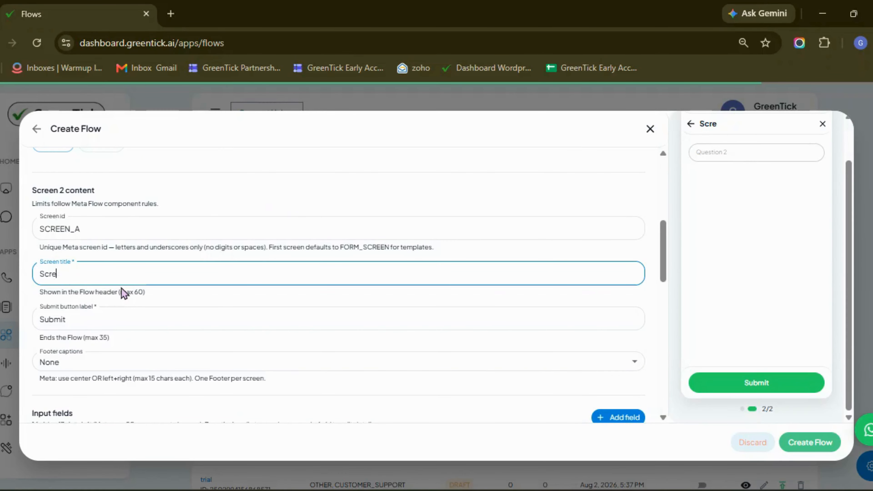
{"action": "key", "text": "BackSpace"}
{"action": "type", "text": "Almost Dome"}
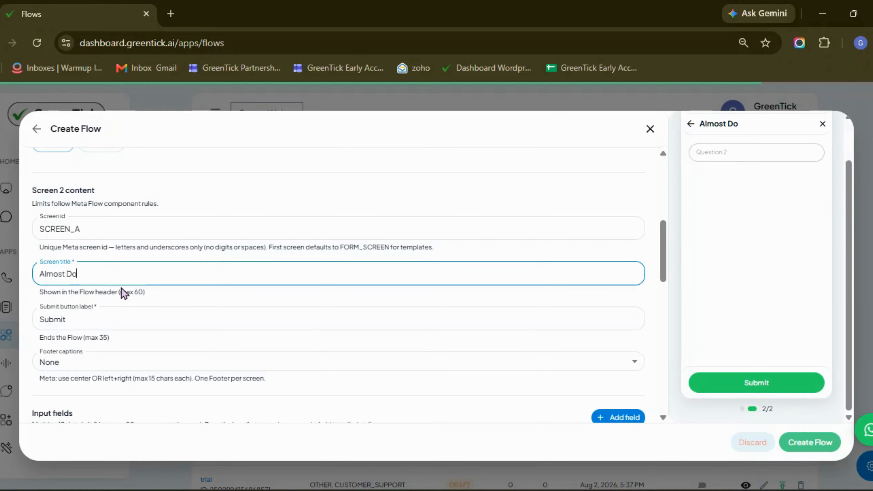
{"action": "key", "text": "BackSpace"}
{"action": "key", "text": "BackSpace"}
{"action": "type", "text": "ne!"}
Expand the second screen's existing input field and change its type to Email.
{"action": "scroll", "coordinate": [144, 288], "scroll_direction": "down", "scroll_amount": 4}
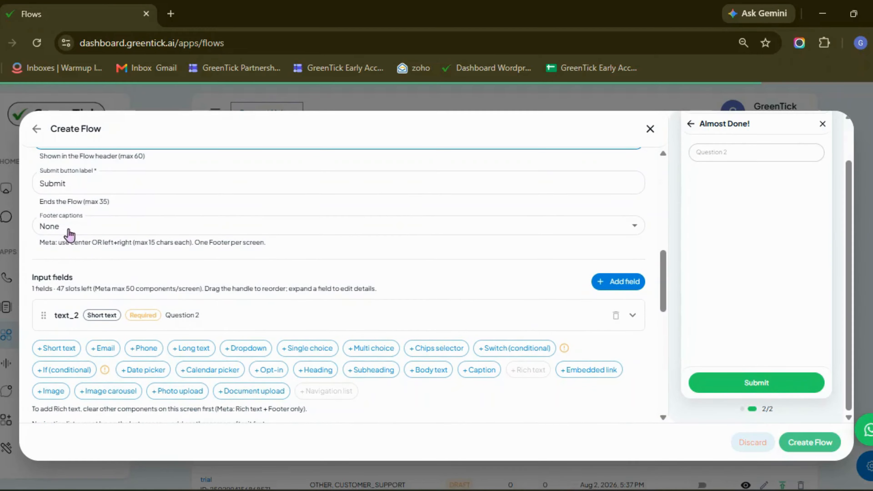
{"action": "scroll", "coordinate": [199, 285], "scroll_direction": "down", "scroll_amount": 2}
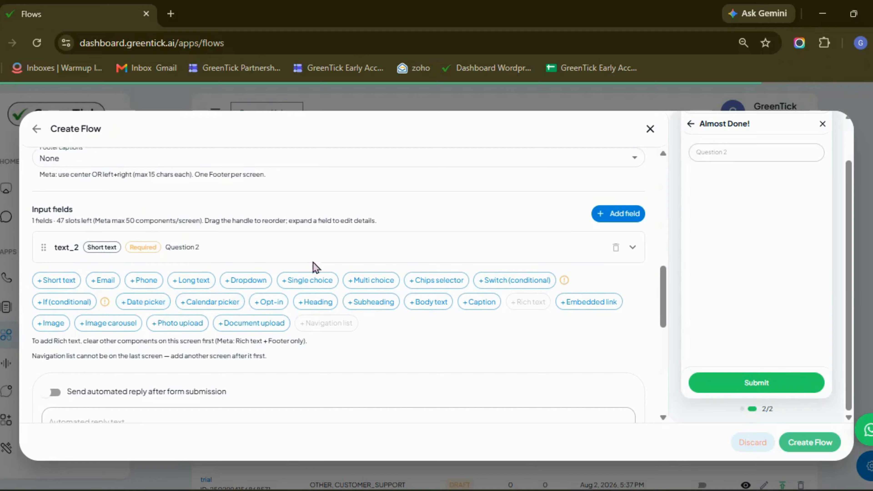
{"action": "left_click", "coordinate": [296, 253]}
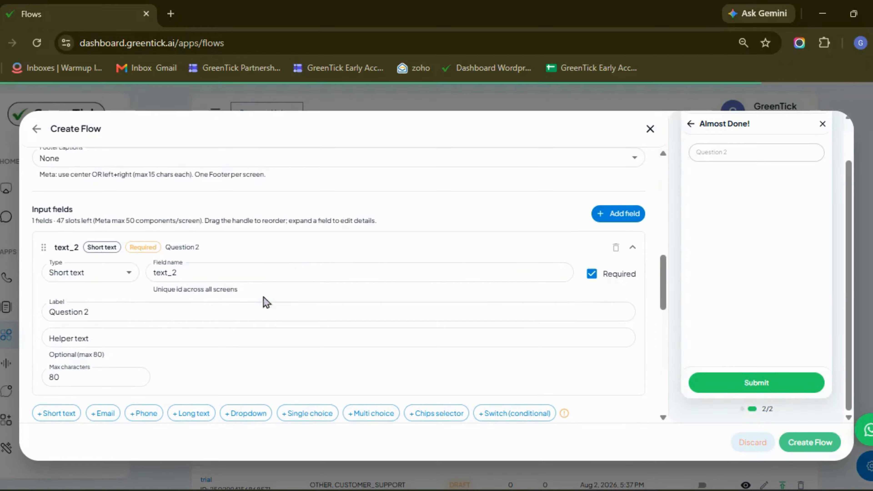
{"action": "left_click", "coordinate": [110, 273]}
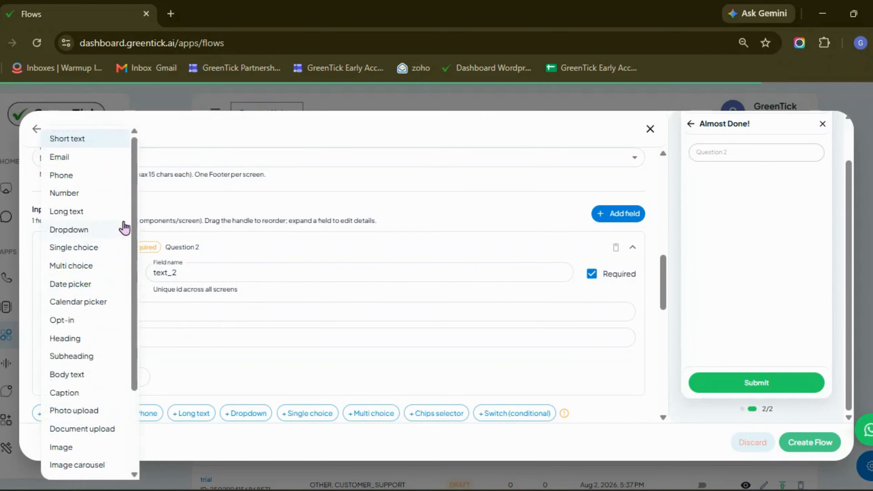
{"action": "left_click", "coordinate": [72, 159]}
Label the email field "Drop Email here" and give it the helper text "Fill in properly to get updates !".
{"action": "left_click", "coordinate": [133, 308]}
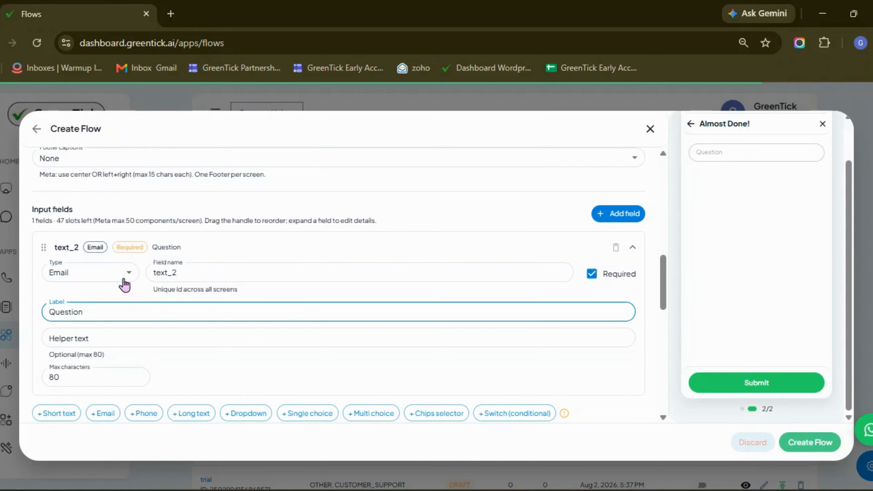
{"action": "key", "text": "BackSpace"}
{"action": "key", "text": "BackSpace"}
{"action": "key", "text": "BackSpace"}
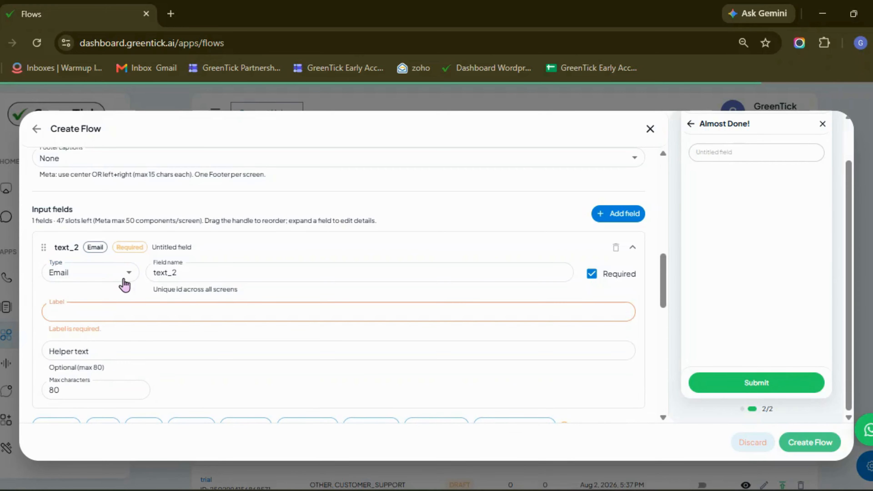
{"action": "type", "text": "Drop Email here"}
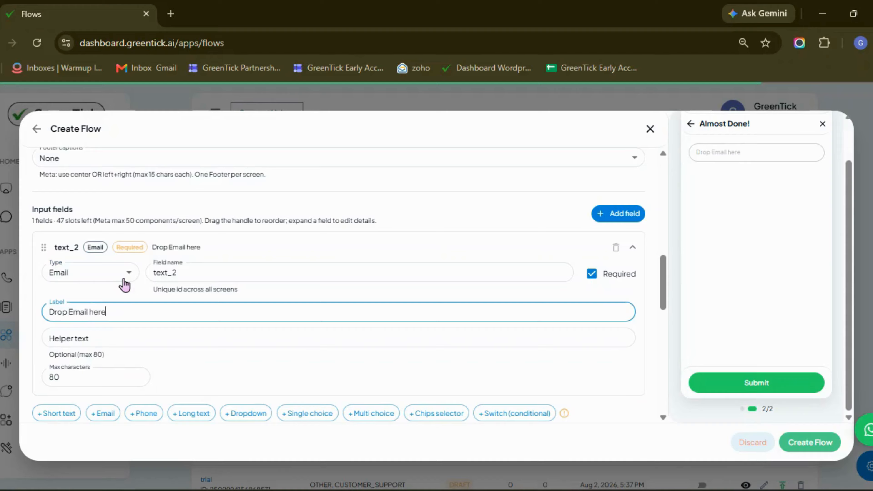
{"action": "left_click", "coordinate": [98, 344]}
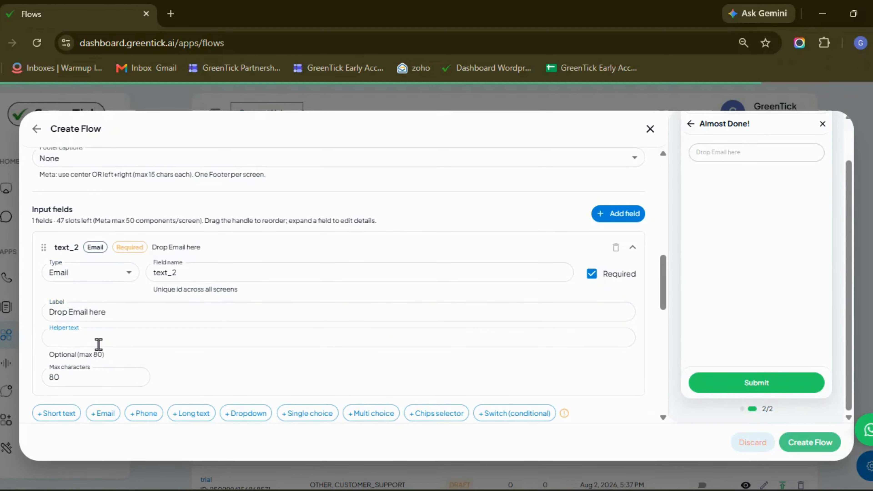
{"action": "type", "text": "Fill in properly to get updates !"}
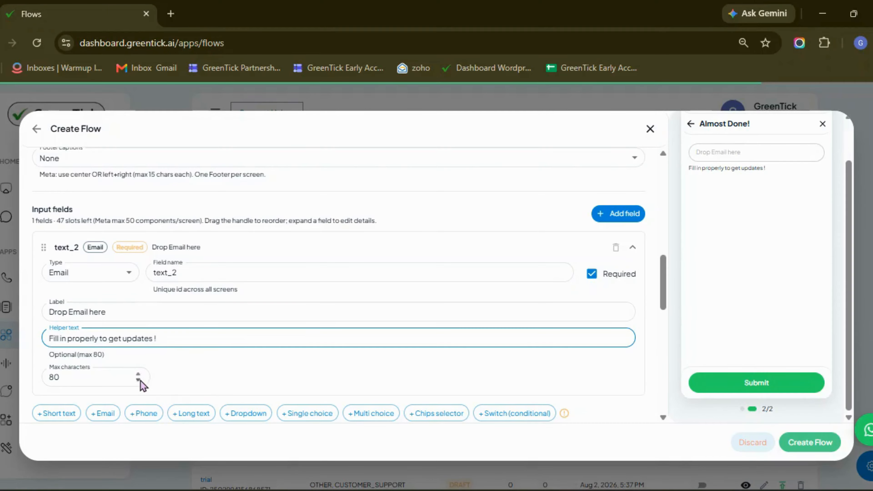
{"action": "key", "text": "Tab"}
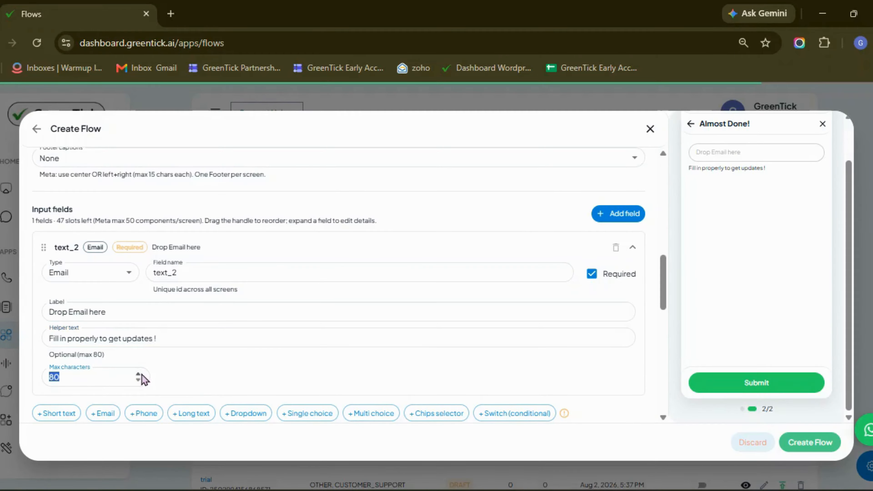
{"action": "left_click", "coordinate": [190, 372]}
{"action": "scroll", "coordinate": [272, 277], "scroll_direction": "down", "scroll_amount": 2}
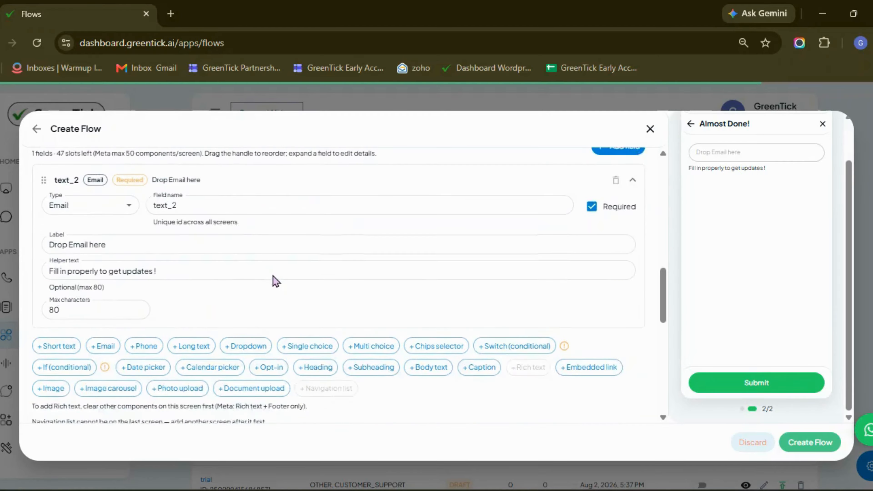
Add another input field to the second screen and try the Embedded link type for it.
{"action": "scroll", "coordinate": [272, 276], "scroll_direction": "up", "scroll_amount": 2}
{"action": "left_click", "coordinate": [618, 217]}
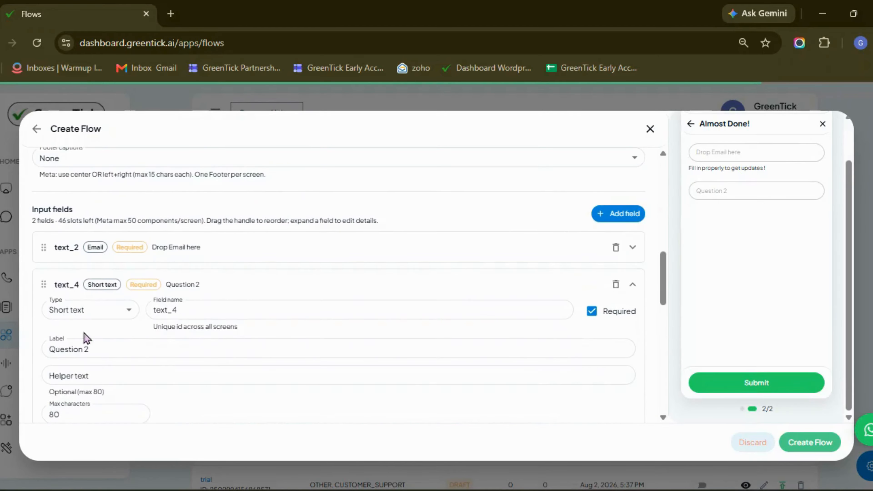
{"action": "left_click", "coordinate": [76, 318]}
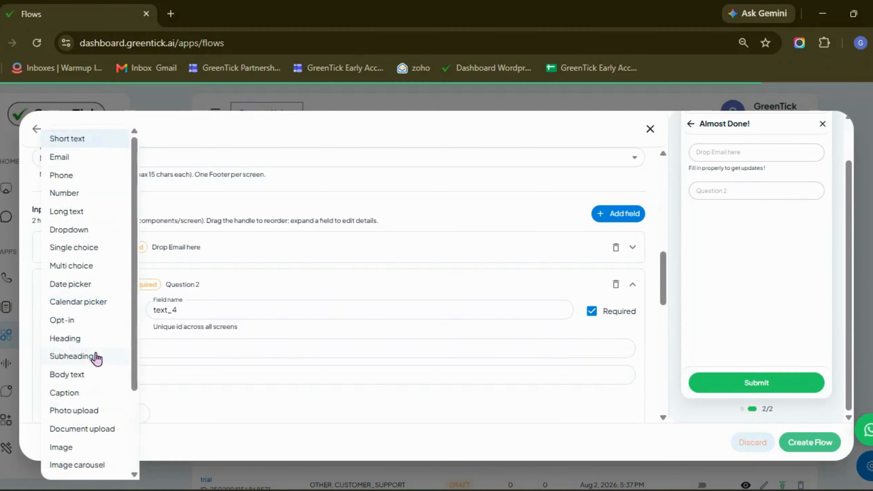
{"action": "scroll", "coordinate": [93, 366], "scroll_direction": "down", "scroll_amount": 2}
{"action": "scroll", "coordinate": [98, 364], "scroll_direction": "down", "scroll_amount": 1}
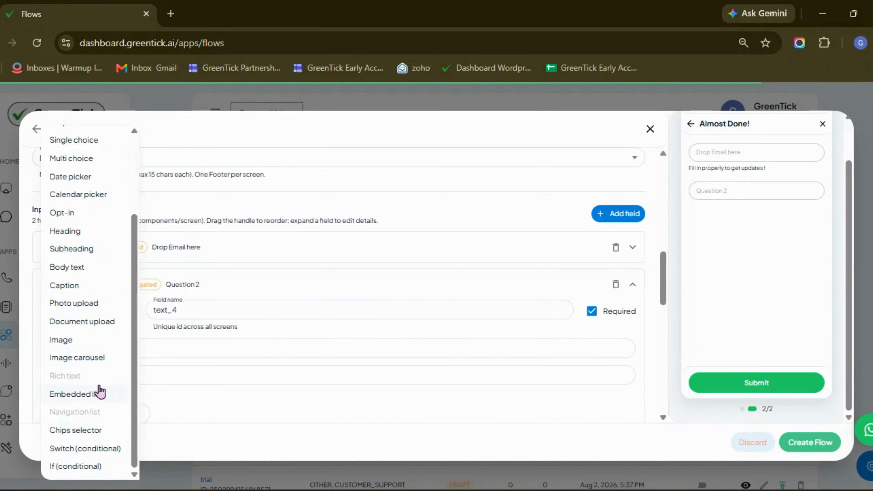
{"action": "left_click", "coordinate": [91, 396]}
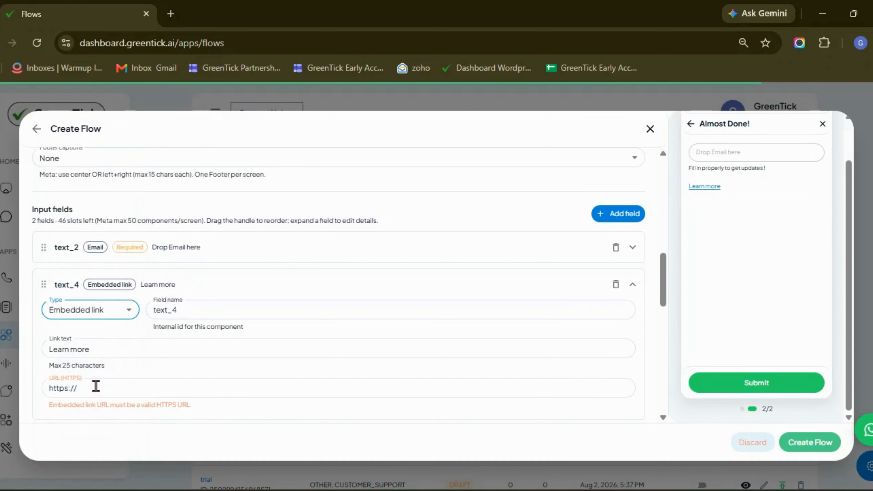
{"action": "left_click", "coordinate": [97, 387]}
{"action": "left_click", "coordinate": [98, 388]}
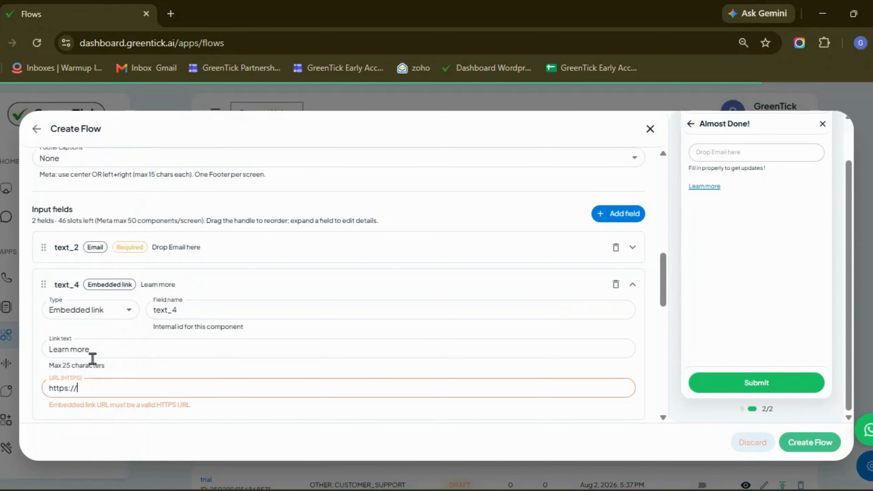
Try the Body text, Long text and Dropdown types for the added field, and delete the field.
{"action": "left_click", "coordinate": [102, 318]}
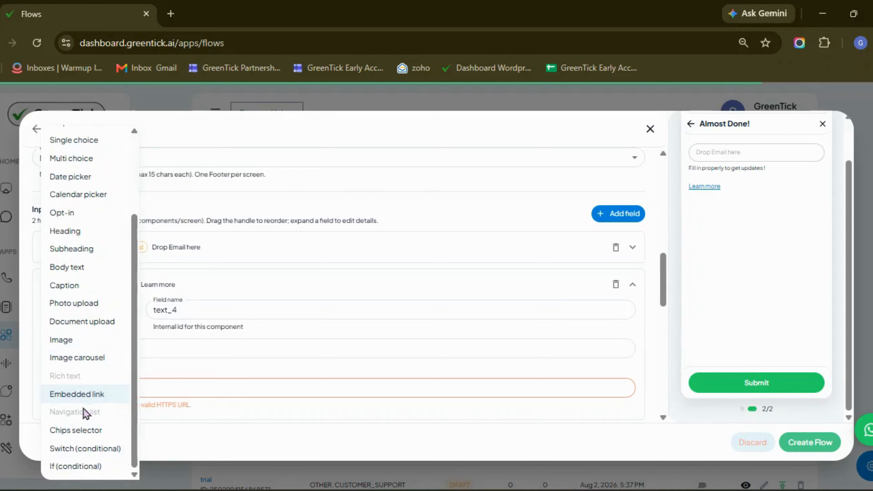
{"action": "scroll", "coordinate": [85, 412], "scroll_direction": "up", "scroll_amount": 2}
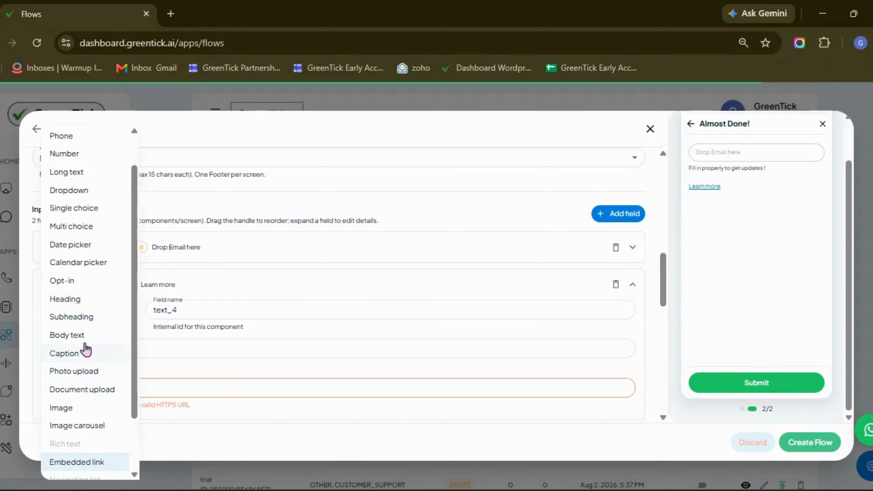
{"action": "left_click", "coordinate": [85, 337]}
{"action": "left_click", "coordinate": [95, 311]}
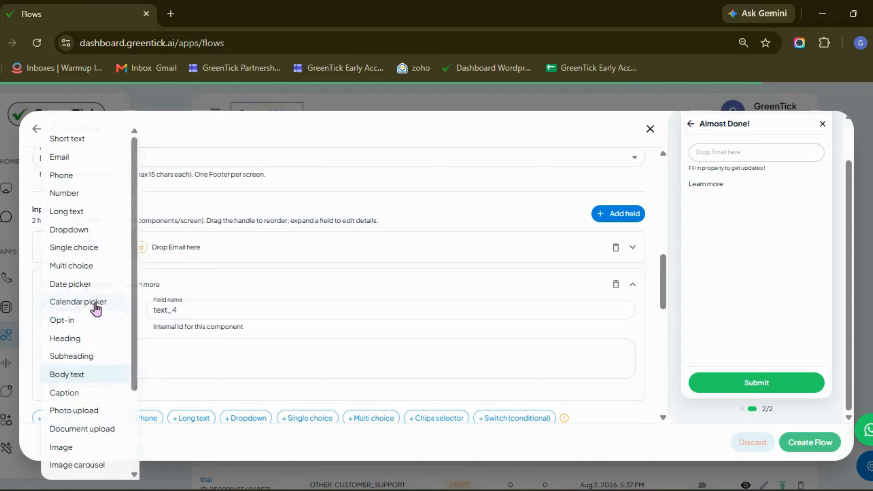
{"action": "left_click", "coordinate": [100, 212]}
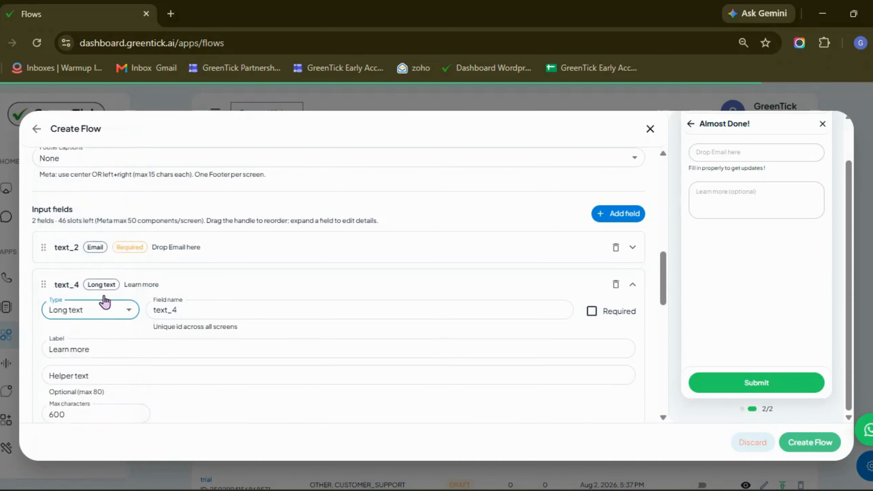
{"action": "left_click", "coordinate": [93, 314]}
{"action": "left_click", "coordinate": [98, 235]}
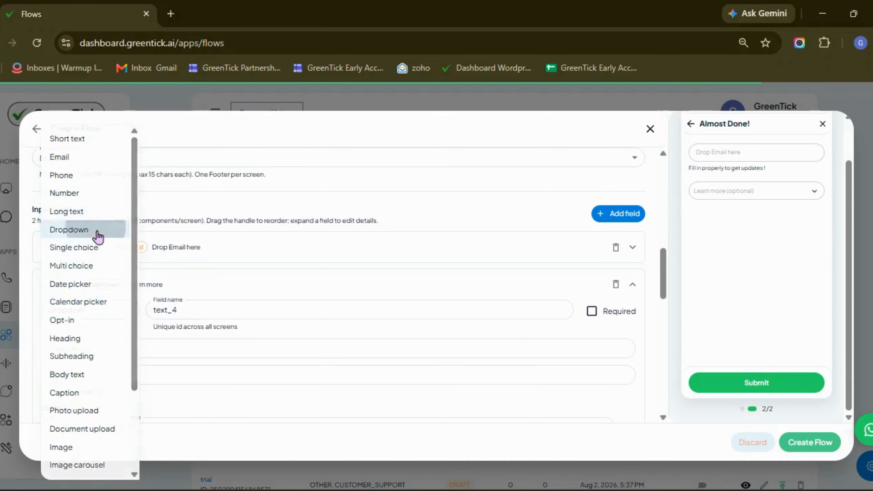
{"action": "left_click", "coordinate": [117, 310]}
{"action": "scroll", "coordinate": [120, 327], "scroll_direction": "down", "scroll_amount": 3}
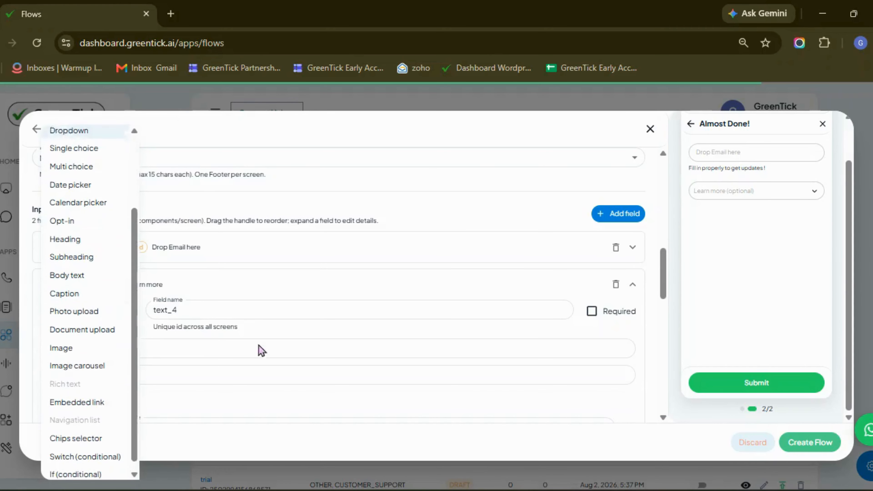
{"action": "left_click", "coordinate": [430, 357]}
{"action": "left_click", "coordinate": [615, 284]}
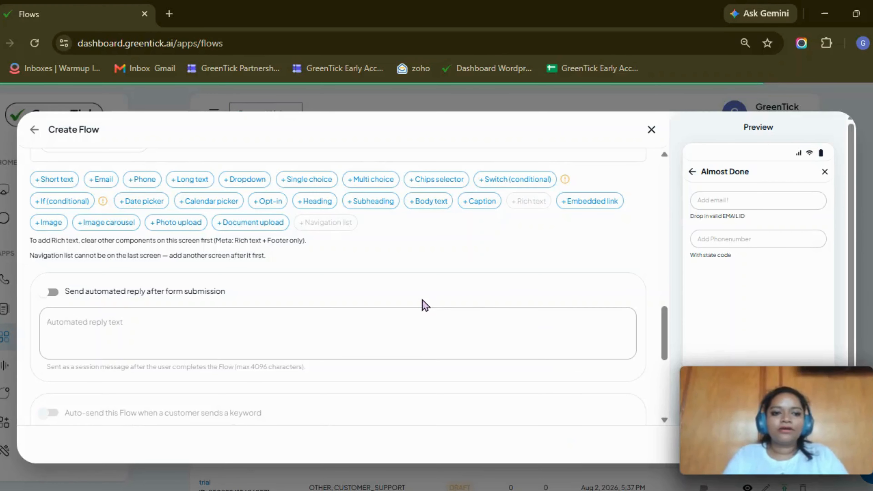
Enable the automated reply after form submission and set its text to "Thank you for filling the form !".
{"action": "scroll", "coordinate": [421, 305], "scroll_direction": "down", "scroll_amount": 2}
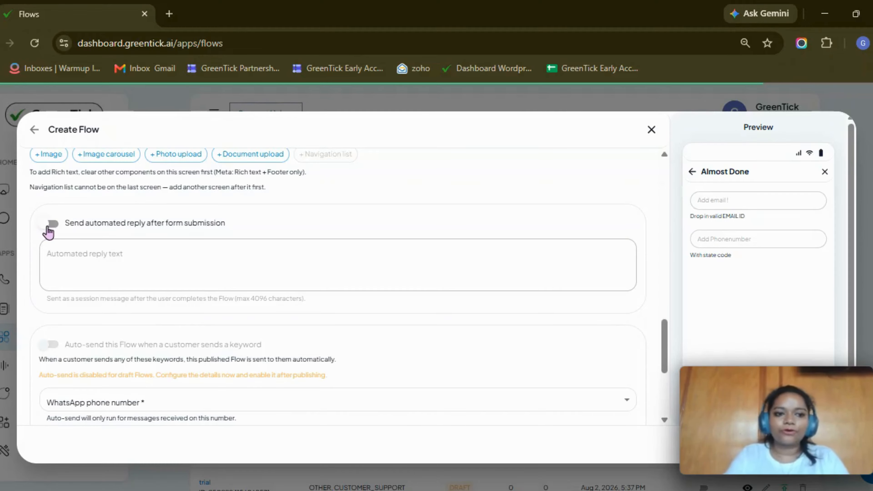
{"action": "left_click", "coordinate": [48, 224]}
{"action": "left_click", "coordinate": [136, 266]}
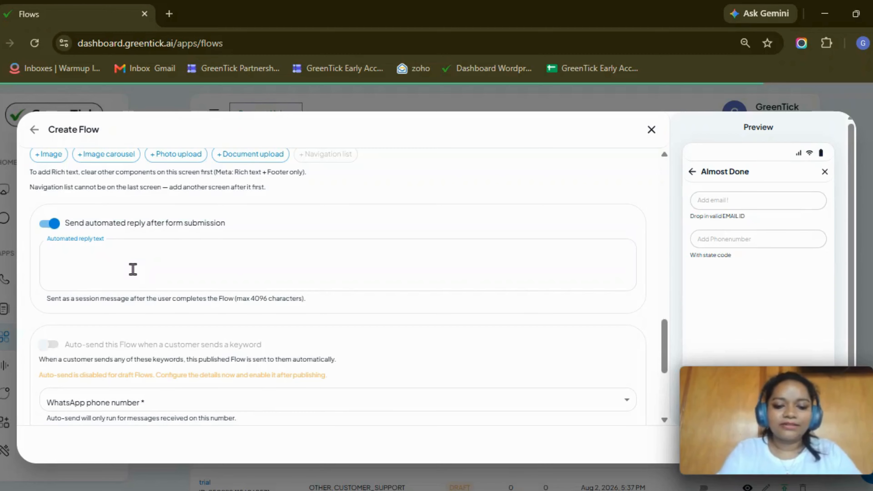
{"action": "type", "text": "Thank you f"}
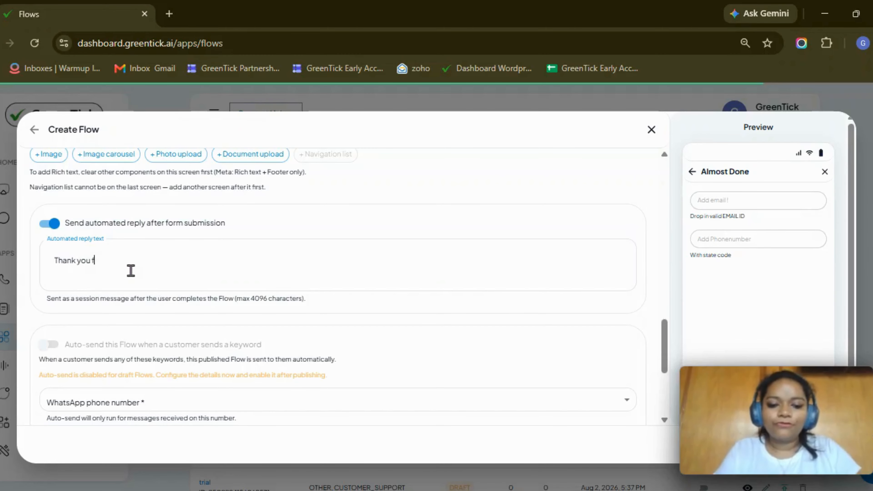
{"action": "type", "text": "or filling the form"}
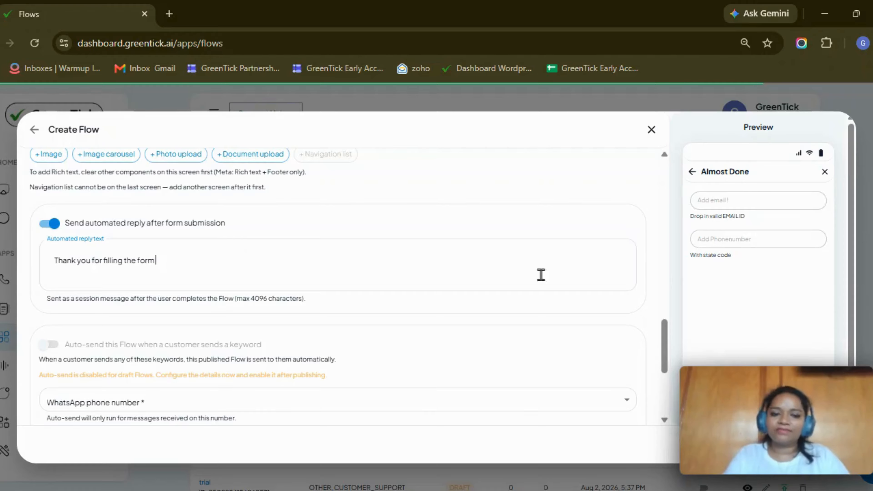
{"action": "scroll", "coordinate": [791, 314], "scroll_direction": "down", "scroll_amount": 2}
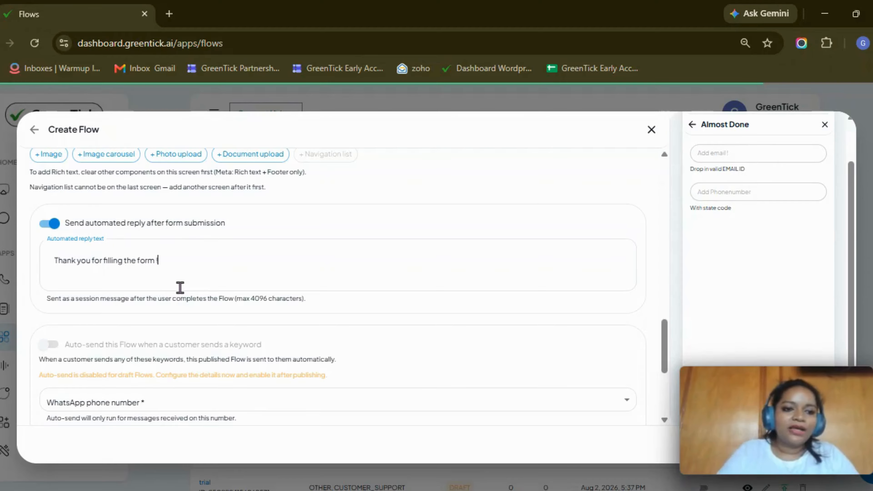
Create the flow with the auto-send details left empty, and publish the PROPERTY ENQUIRY draft from the flows list.
{"action": "scroll", "coordinate": [248, 385], "scroll_direction": "down", "scroll_amount": 5}
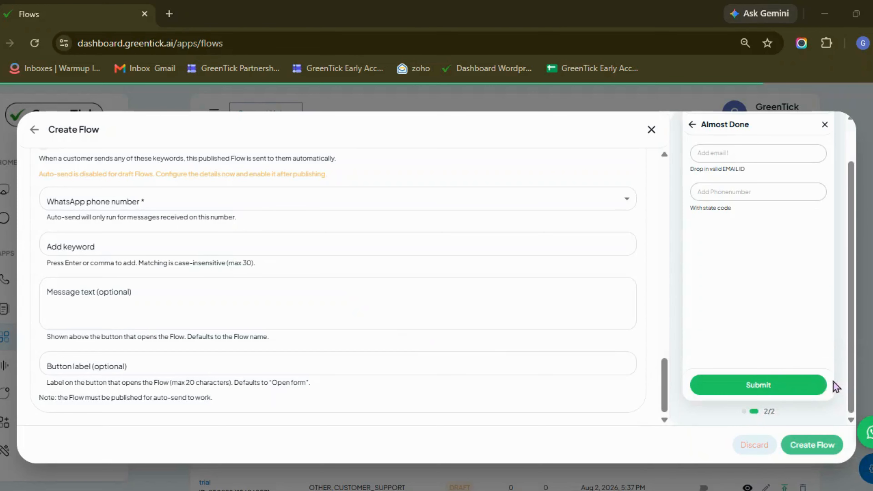
{"action": "left_click", "coordinate": [819, 446]}
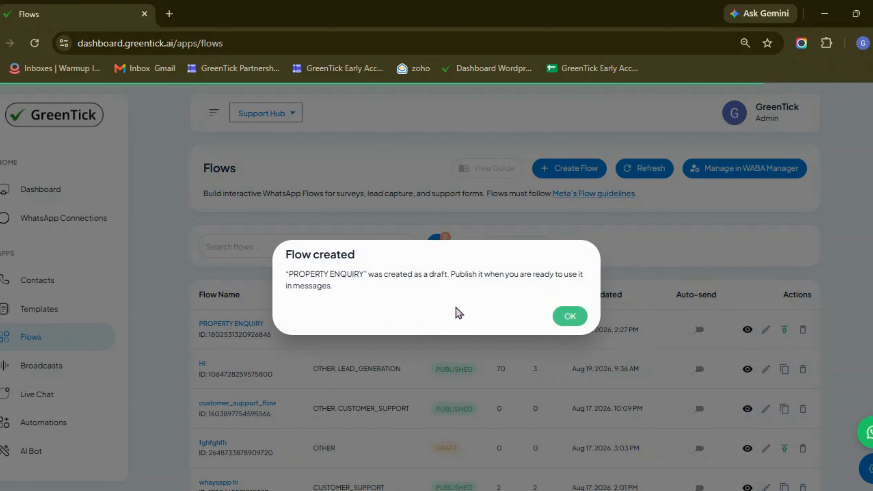
{"action": "left_click", "coordinate": [569, 317]}
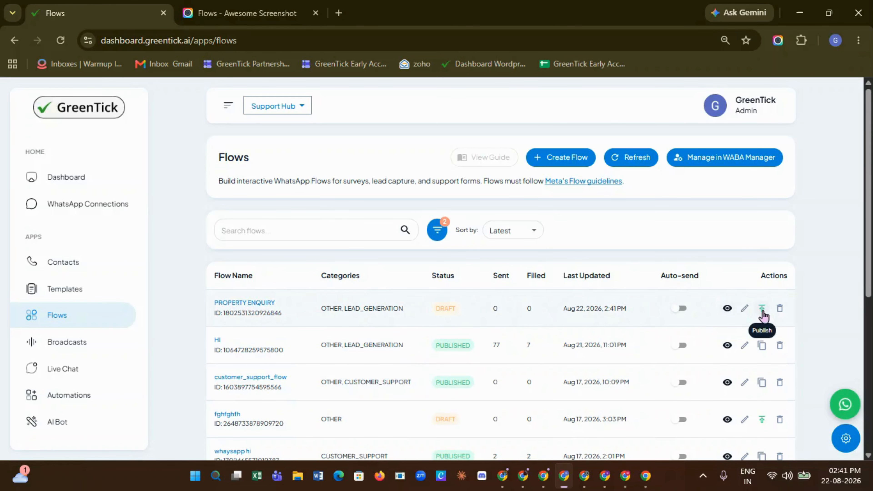
{"action": "left_click", "coordinate": [761, 309]}
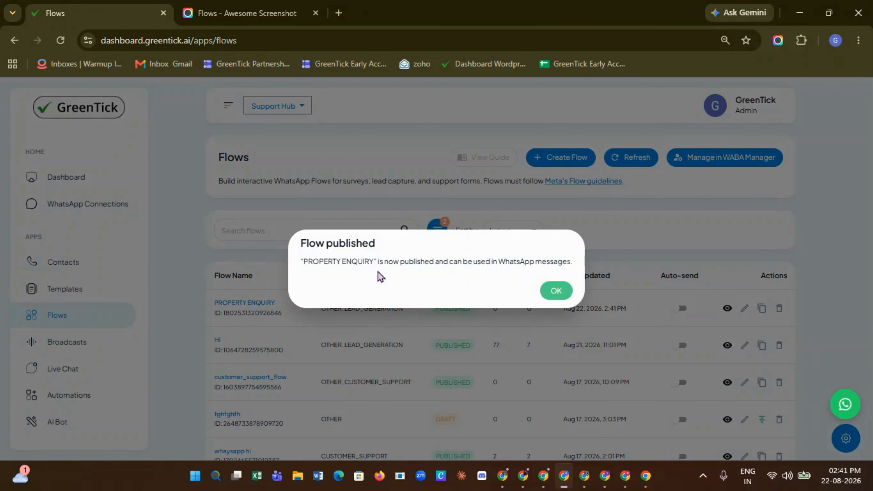
{"action": "left_click", "coordinate": [555, 291]}
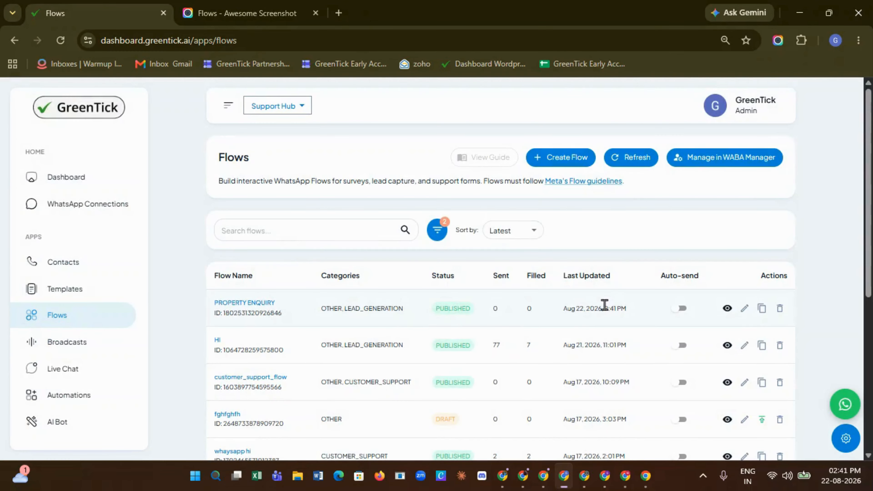